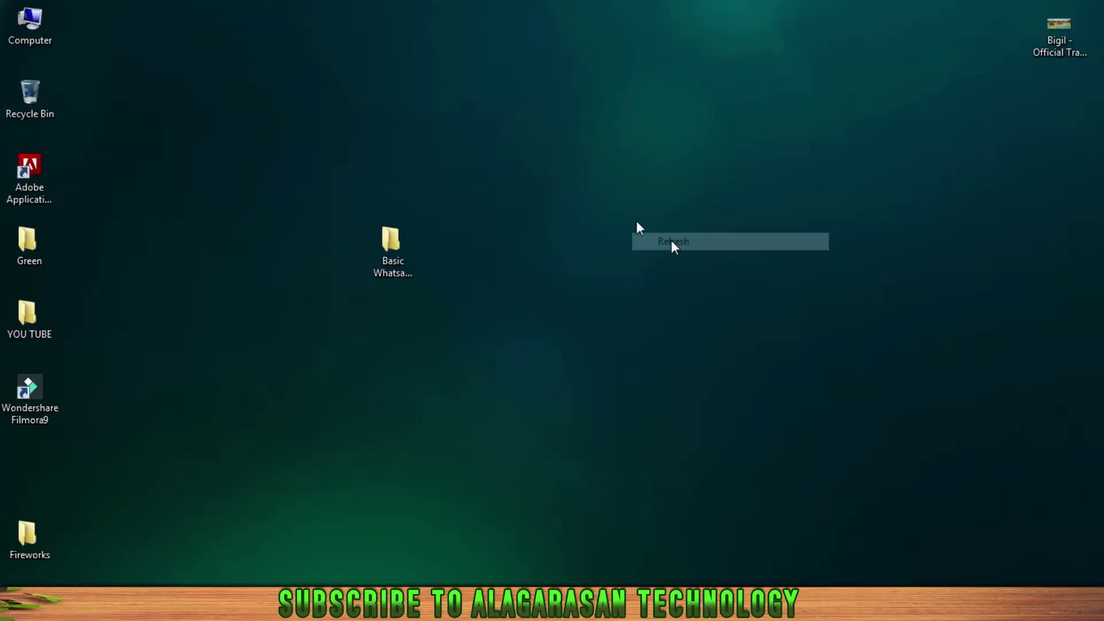
Refresh the desktop and select the Basic Whatsapp Status folder
right_click(575, 162)
left_click(612, 230)
left_click_drag(217, 160, 482, 377)
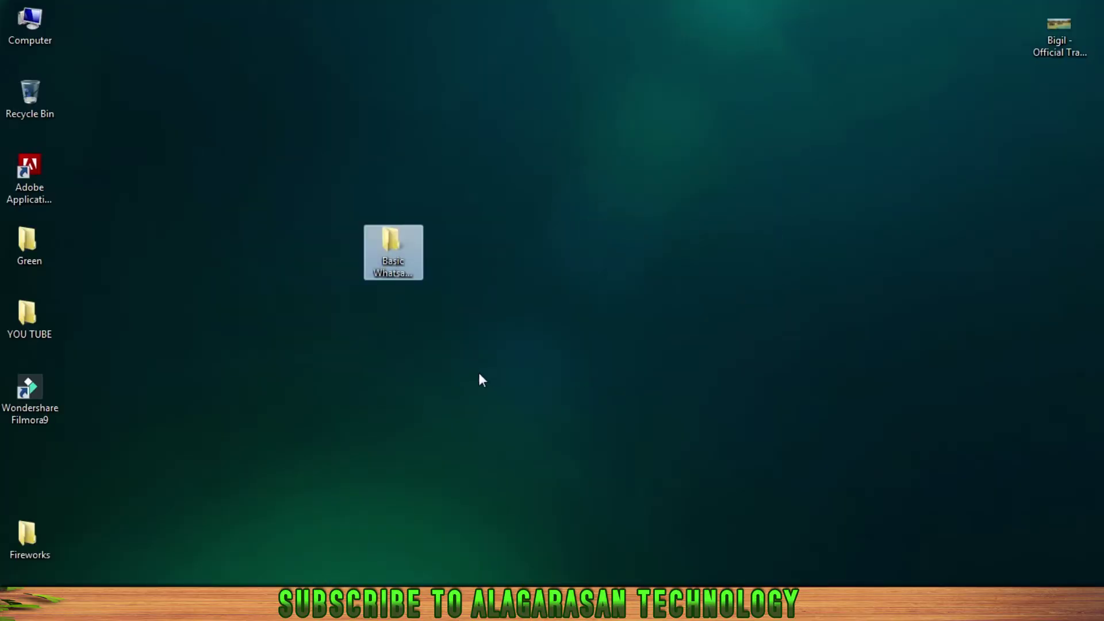
Open the Basic Whatsapp Status folder and refresh it so the thumbnails load
double_click(418, 253)
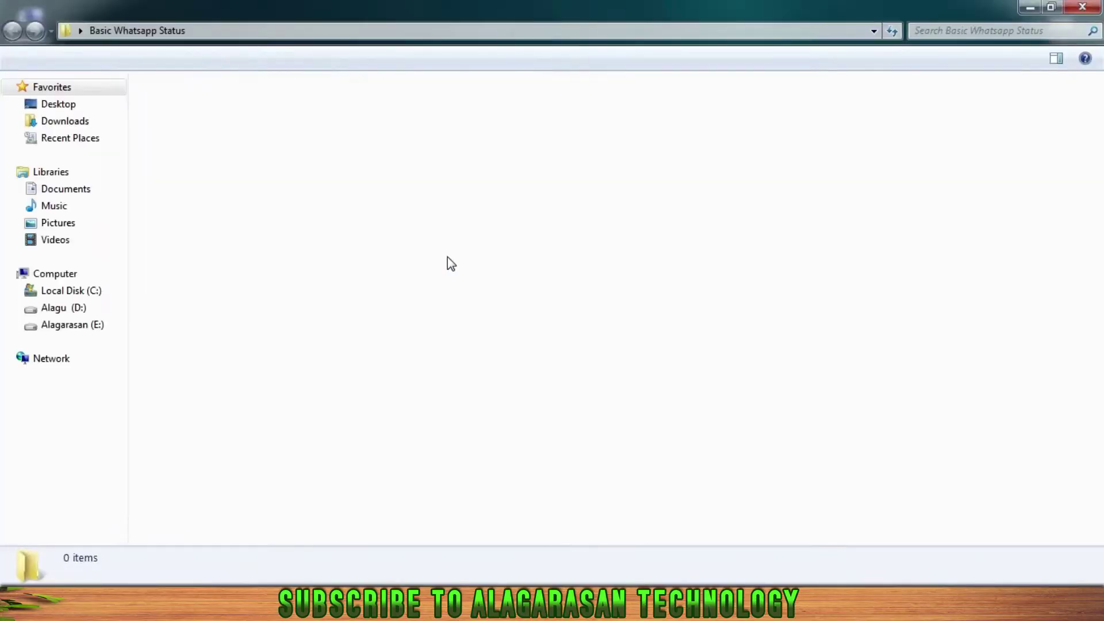
left_click_drag(549, 259, 166, 126)
left_click(264, 262)
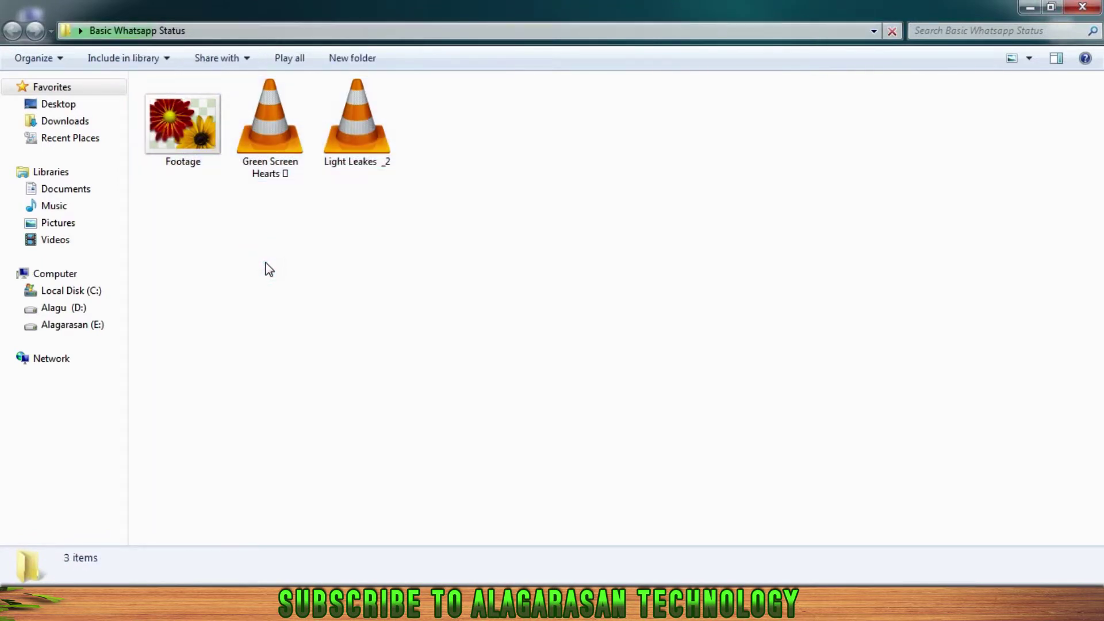
right_click(410, 226)
left_click(468, 315)
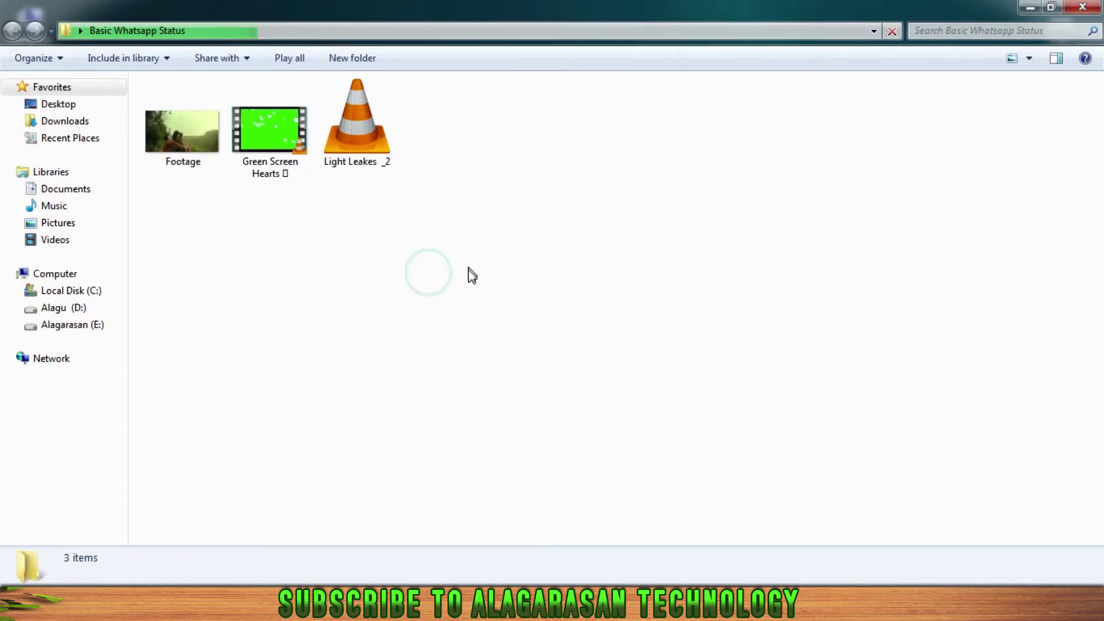
Drag Footage.png from the folder into the After Effects Project panel
left_click_drag(469, 271, 168, 96)
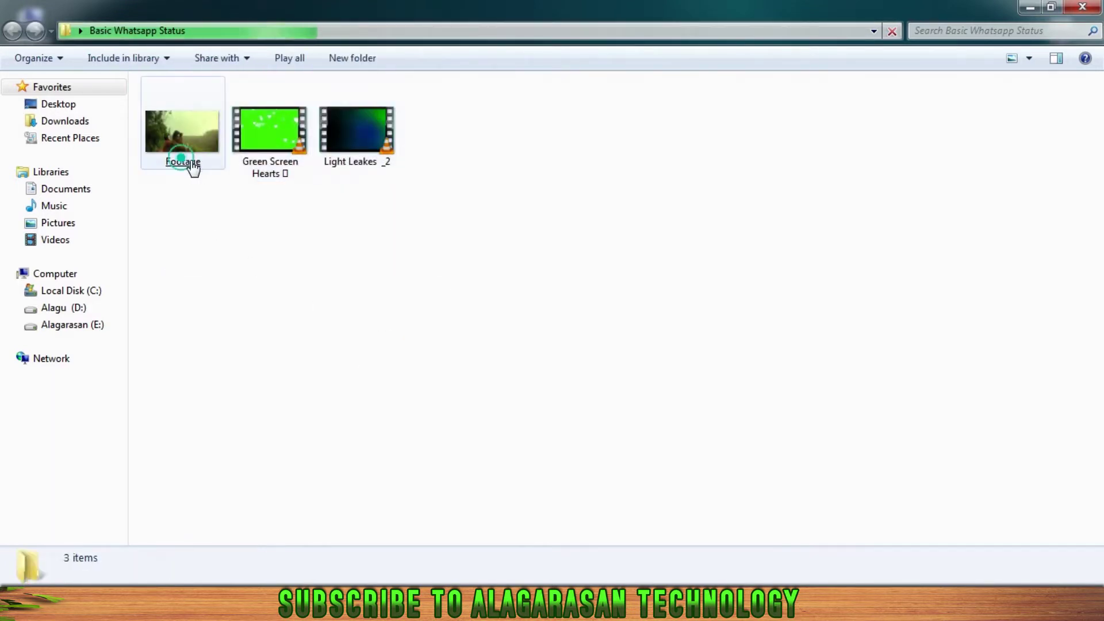
left_click_drag(190, 166, 251, 470)
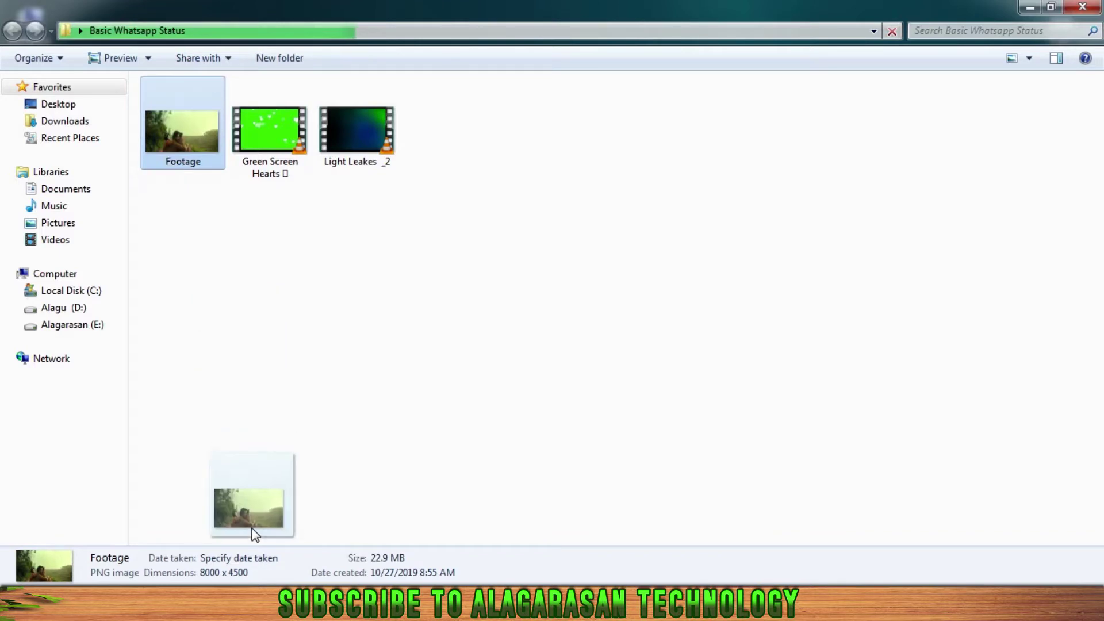
mouse_move(250, 469)
left_mouse_down()
mouse_move(247, 615)
mouse_move(146, 329)
left_mouse_up()
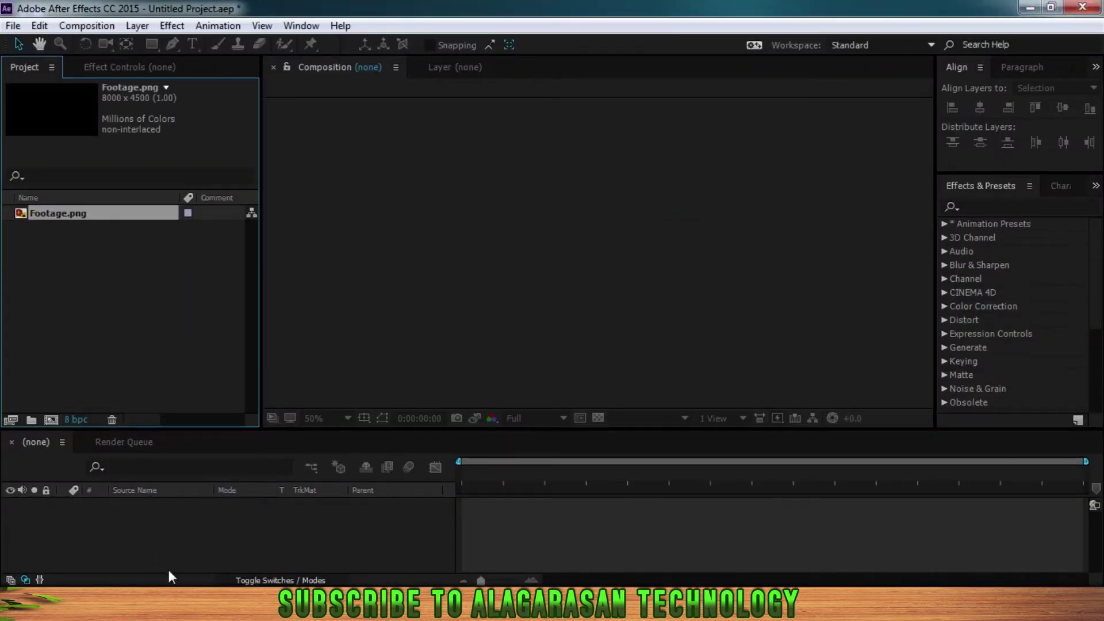
Import Green Screen Hearts .mp4 and Light Leakes _2.mp4 into the Project panel
mouse_move(79, 566)
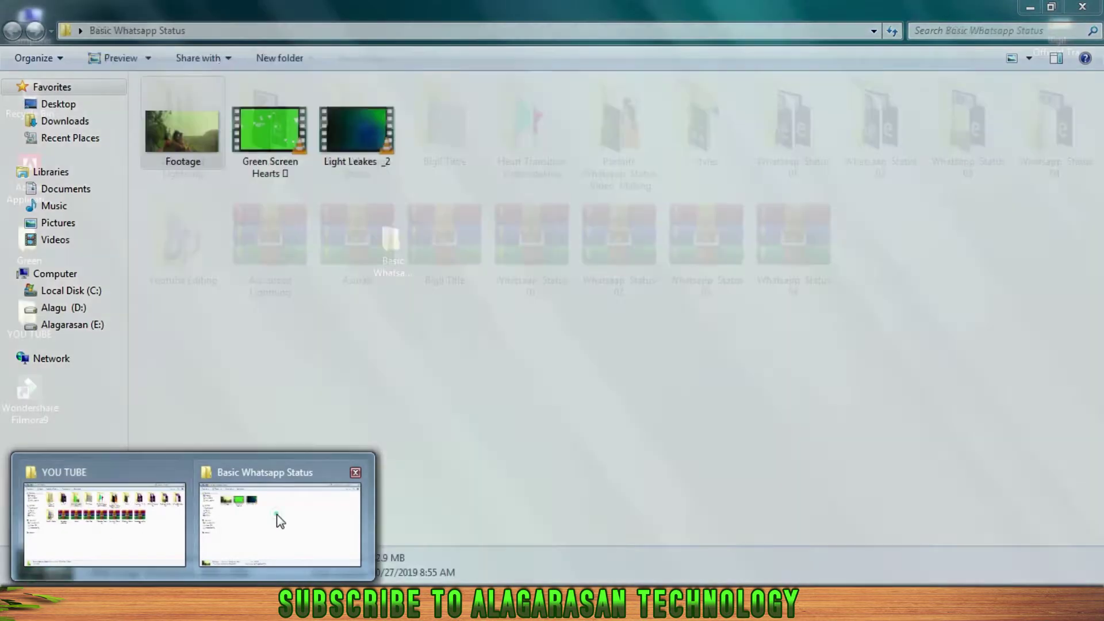
left_click(277, 515)
mouse_move(424, 296)
left_mouse_down()
mouse_move(262, 162)
mouse_move(227, 580)
mouse_move(147, 338)
left_mouse_up()
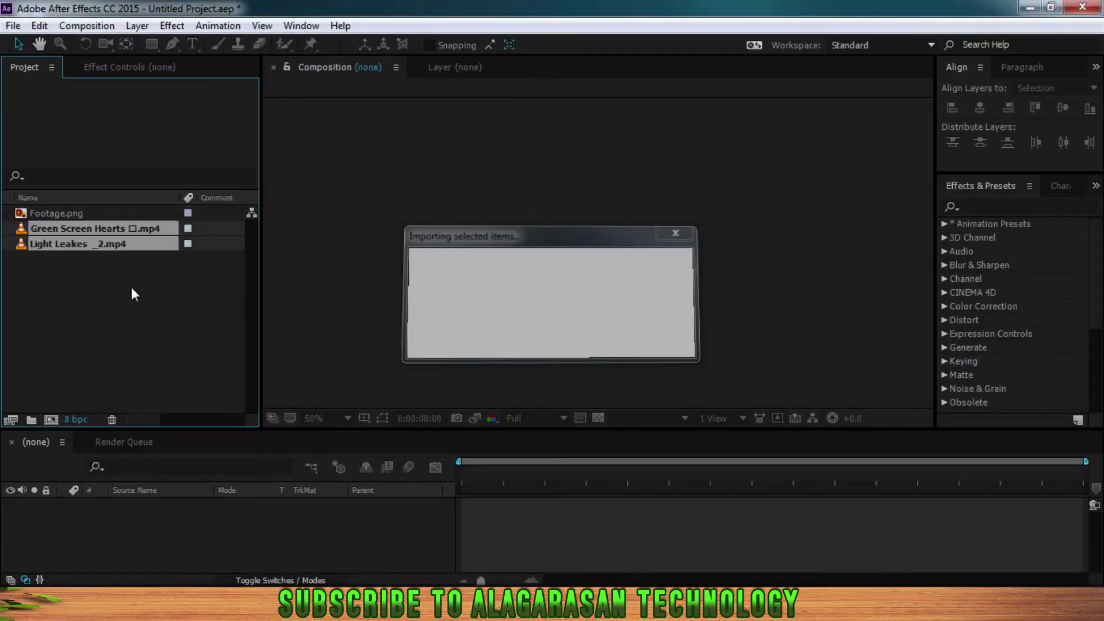
Preview Footage.png in its own viewer, then return to the Composition view
left_click(90, 215)
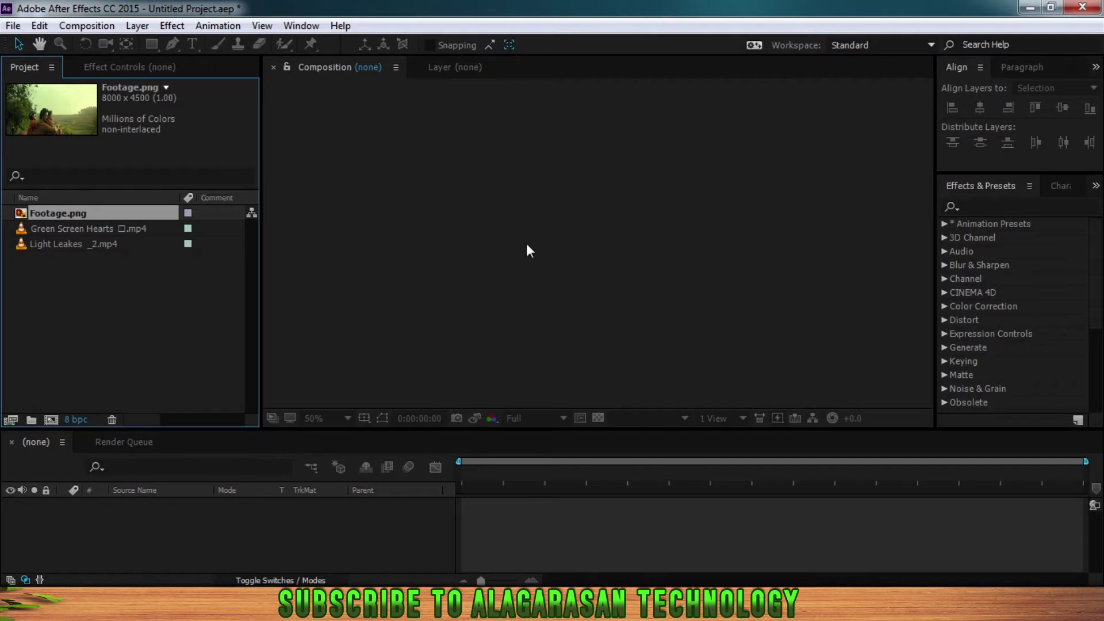
double_click(88, 230)
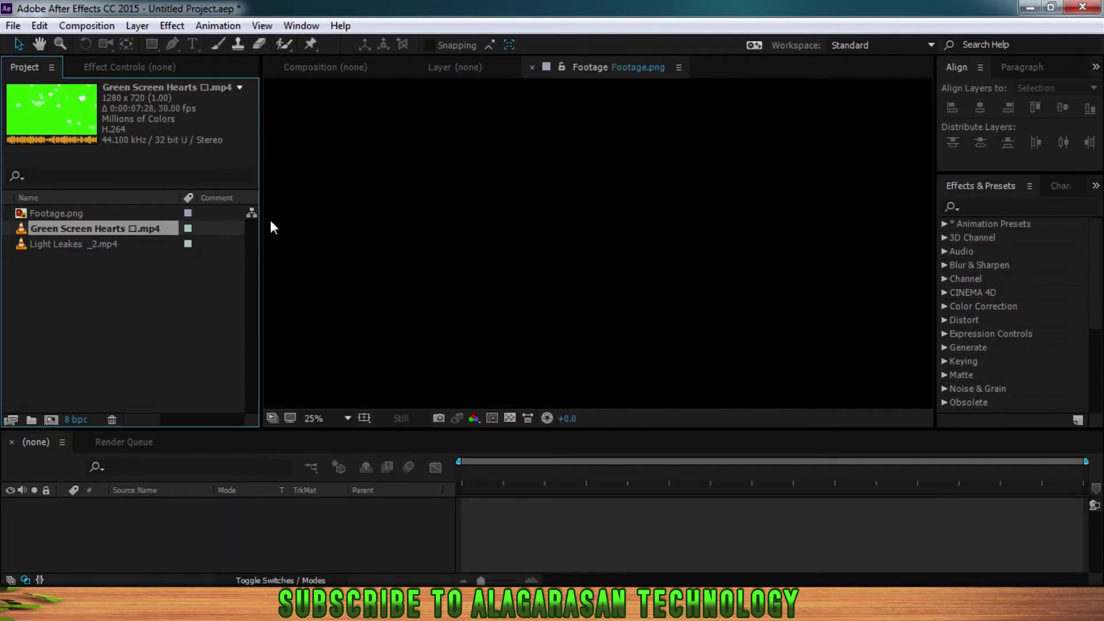
left_click(37, 212)
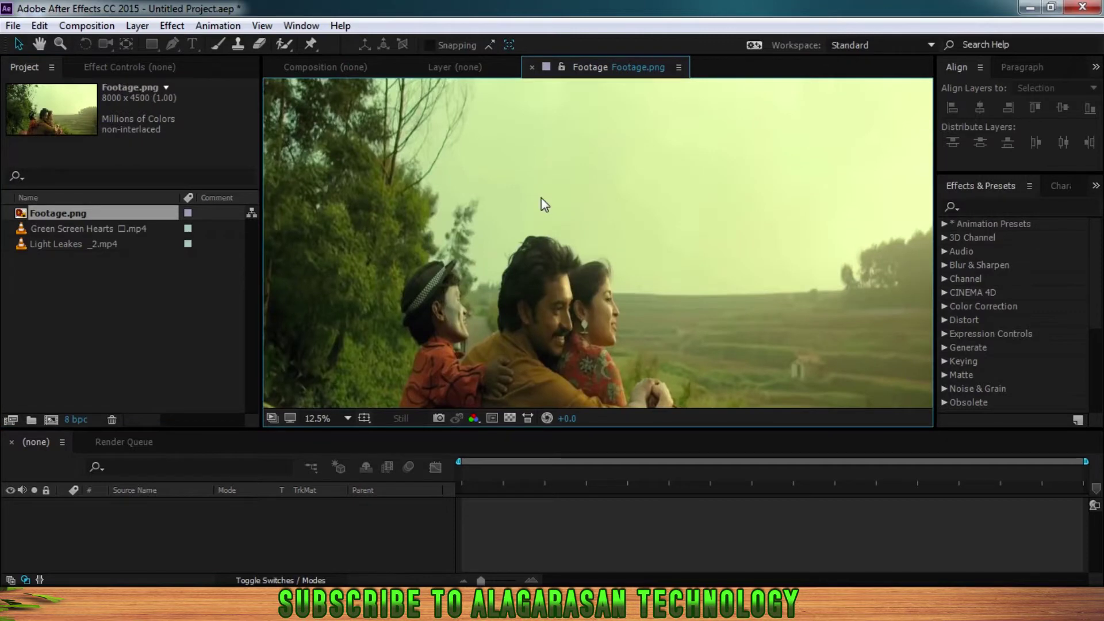
scroll(568, 278, "down", 1)
scroll(569, 279, "down", 1)
scroll(569, 279, "up", 1)
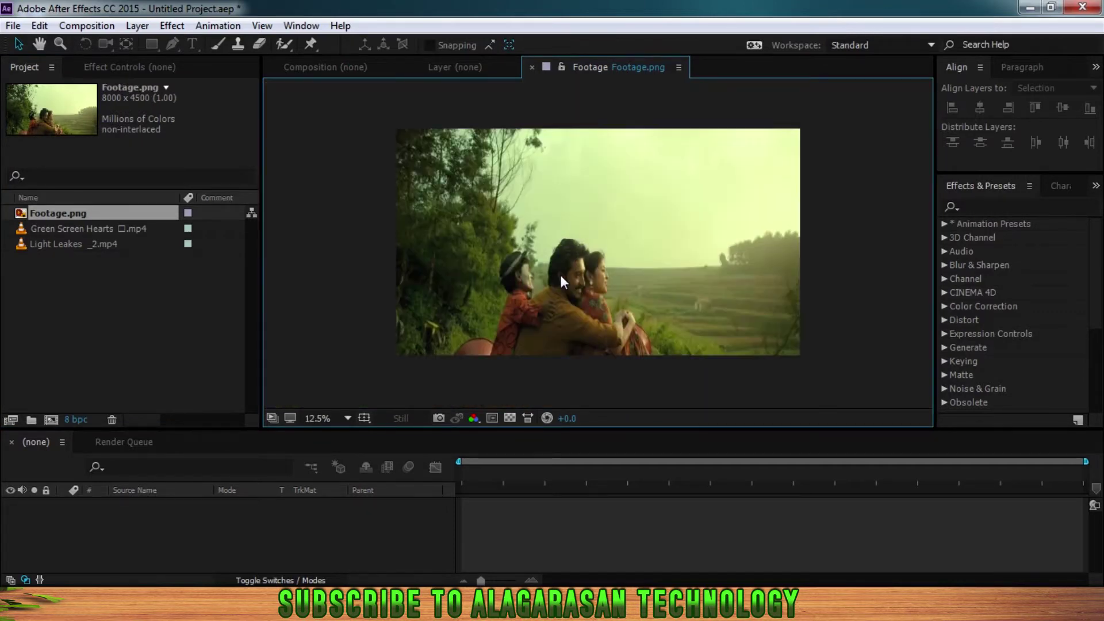
scroll(560, 275, "up", 1)
left_click(336, 67)
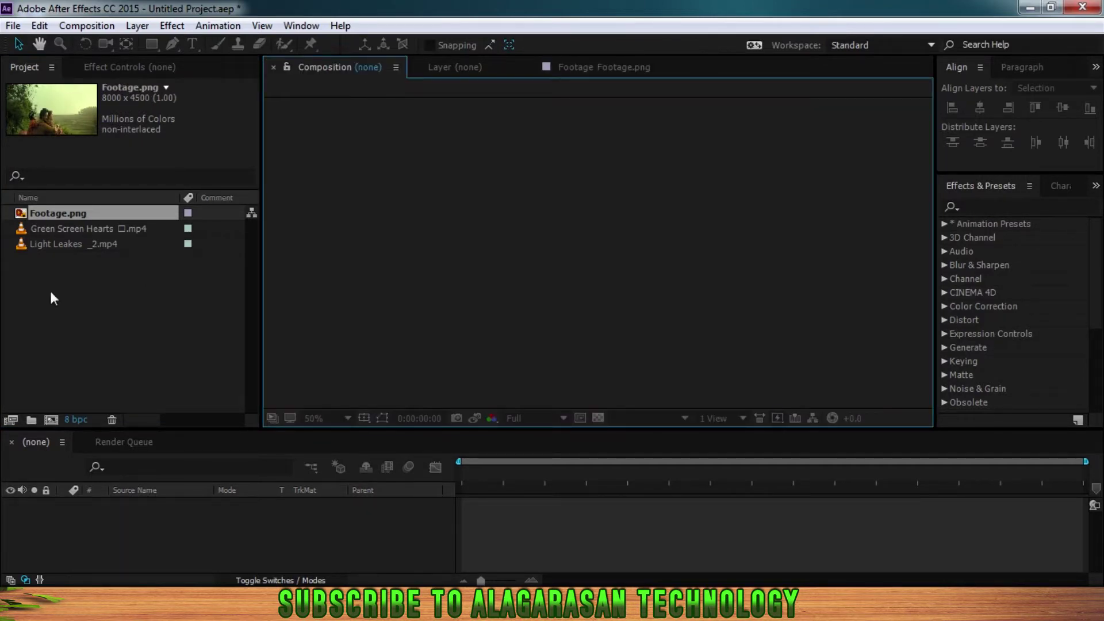
left_click(72, 214)
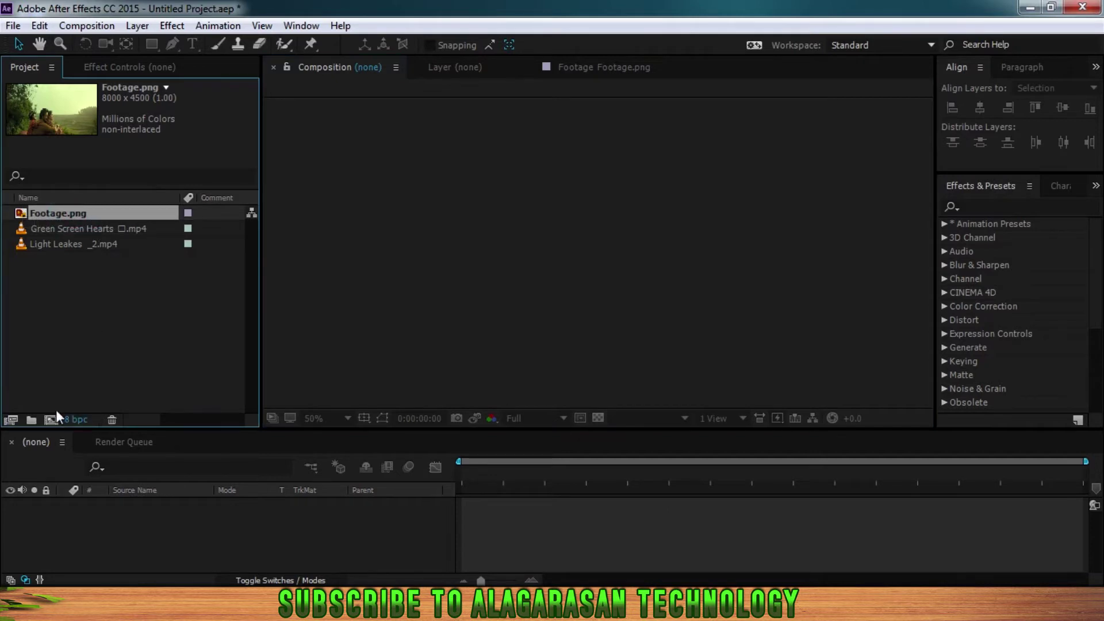
Create the 'Basic whatsapp status videos' composition: 1920x1080, 30 fps, 0:00:10:00 duration
left_click(86, 25)
left_click(138, 42)
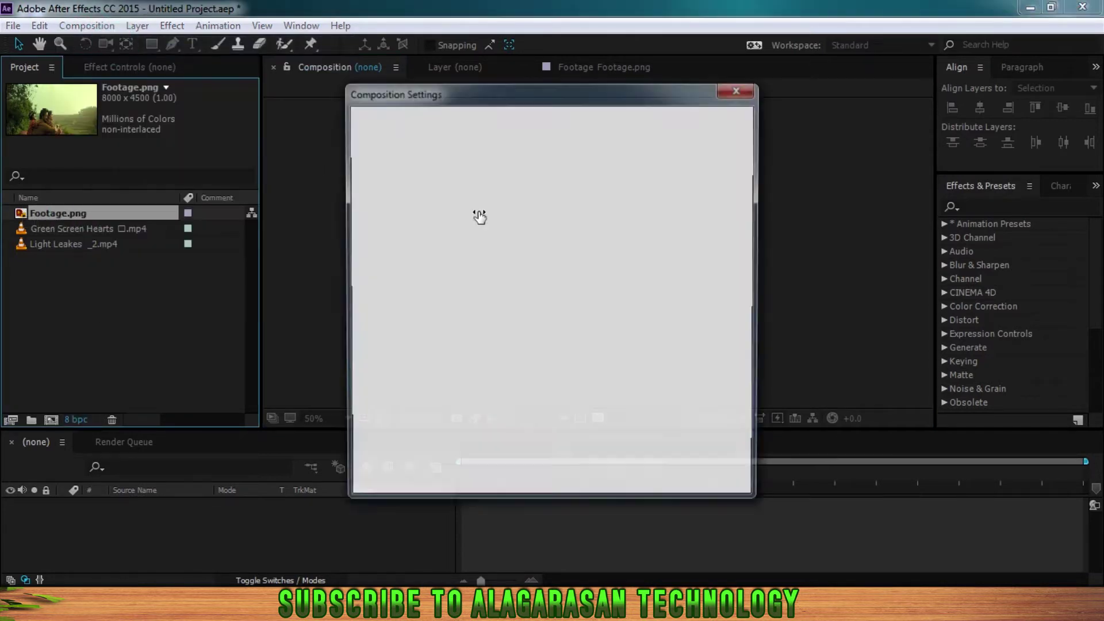
left_click(510, 123)
double_click(533, 125)
type("Basic whatsapp status  videos")
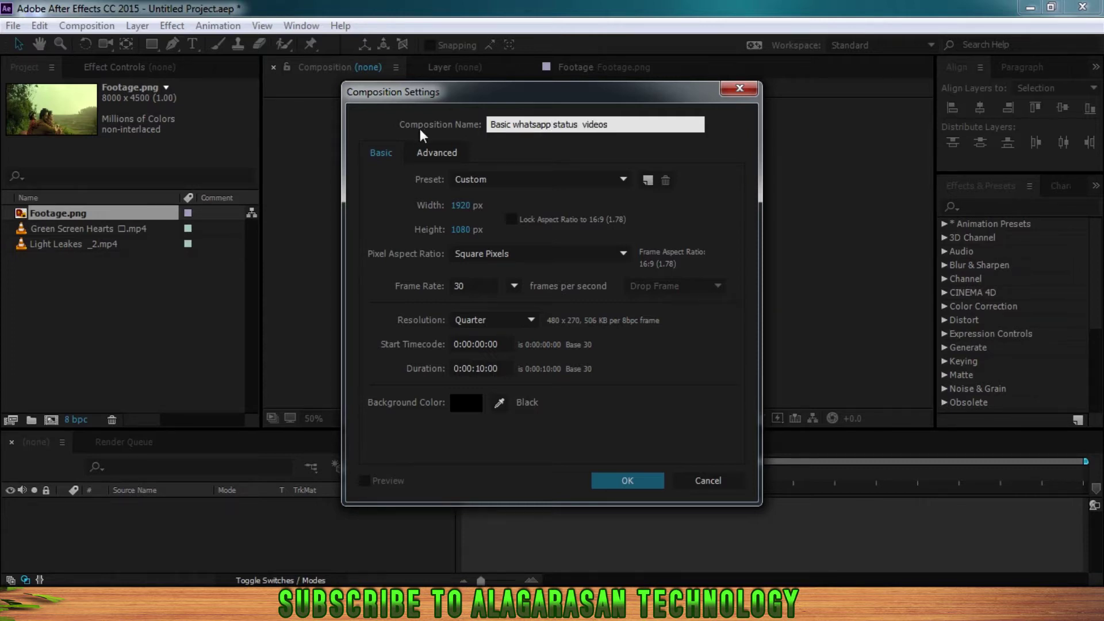
left_click(470, 206)
key("Tab")
left_click(484, 306)
left_click(480, 368)
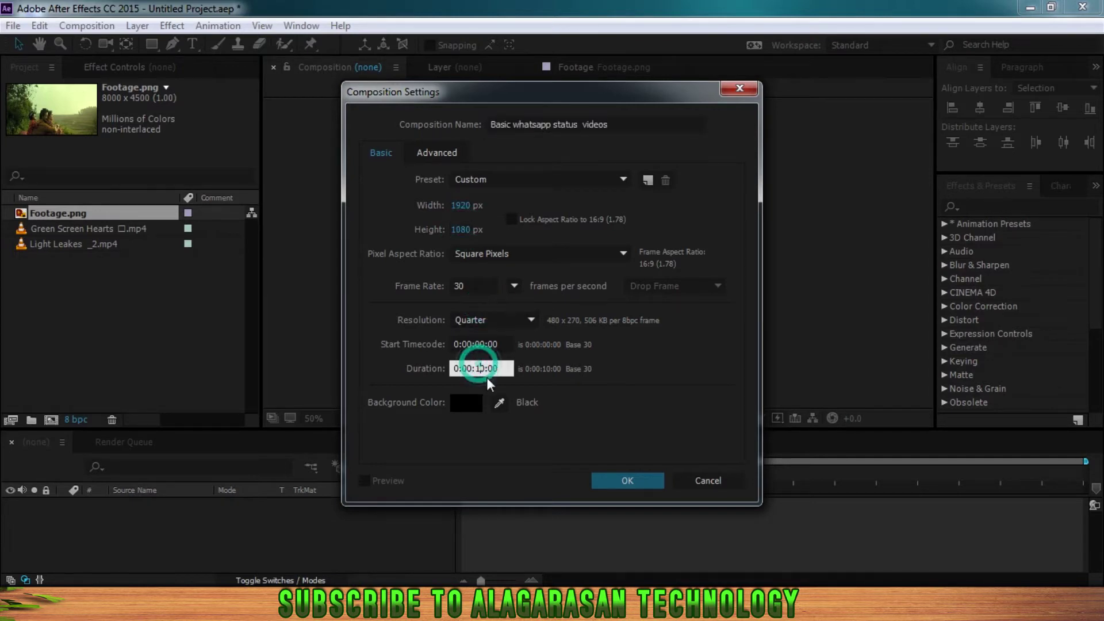
left_click(628, 479)
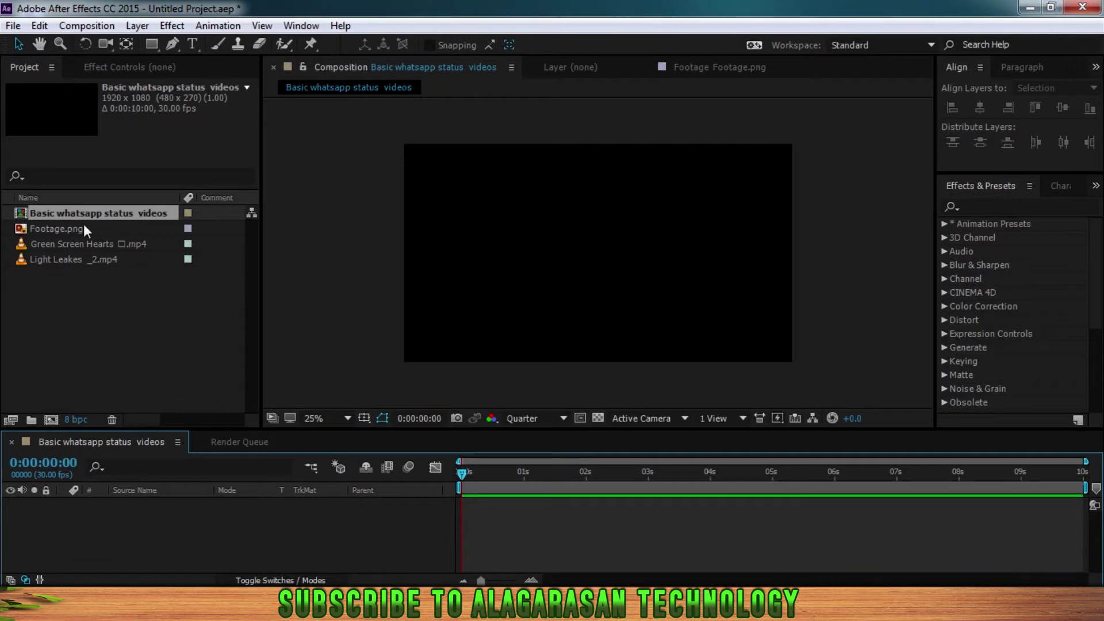
left_click(85, 229)
Add Footage.png as a timeline layer and apply Fit to Comp to fill the frame
left_click_drag(91, 229, 215, 519)
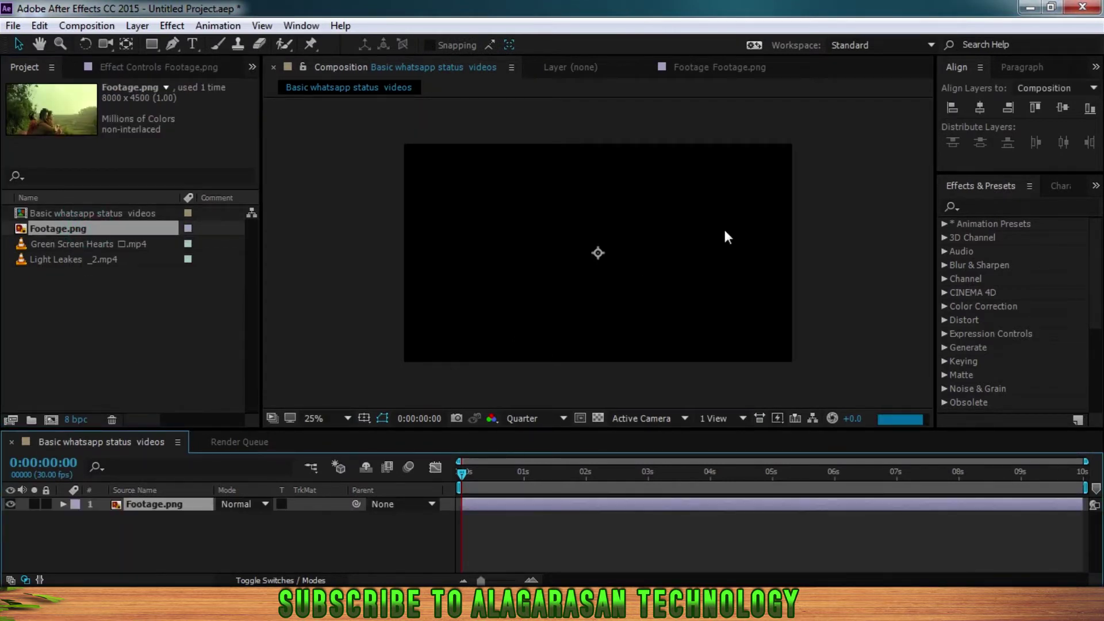
right_click(494, 197)
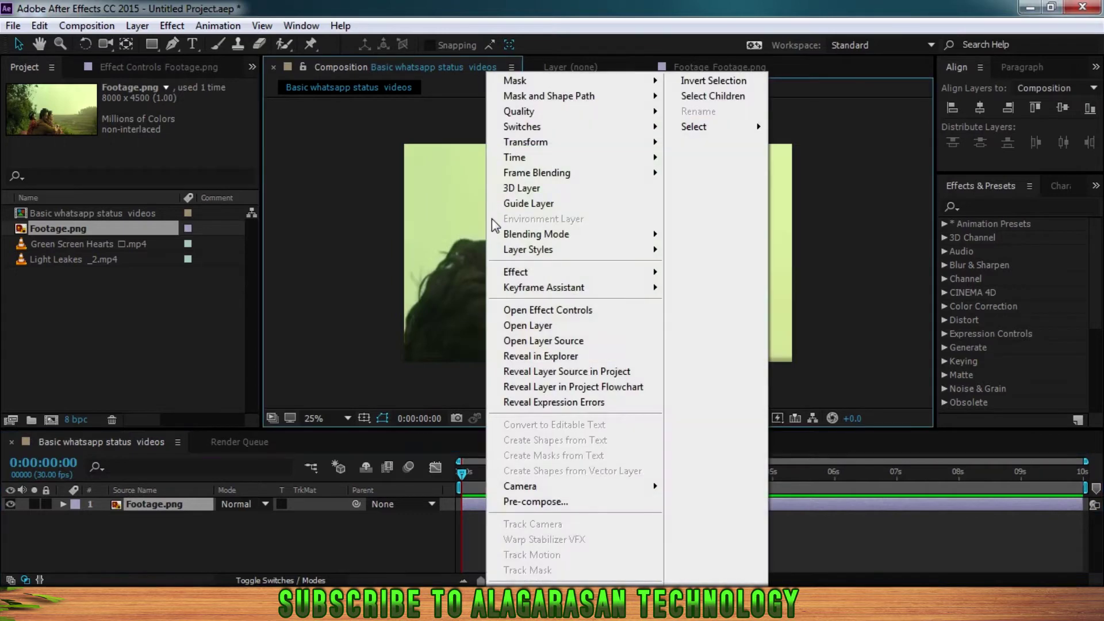
mouse_move(552, 142)
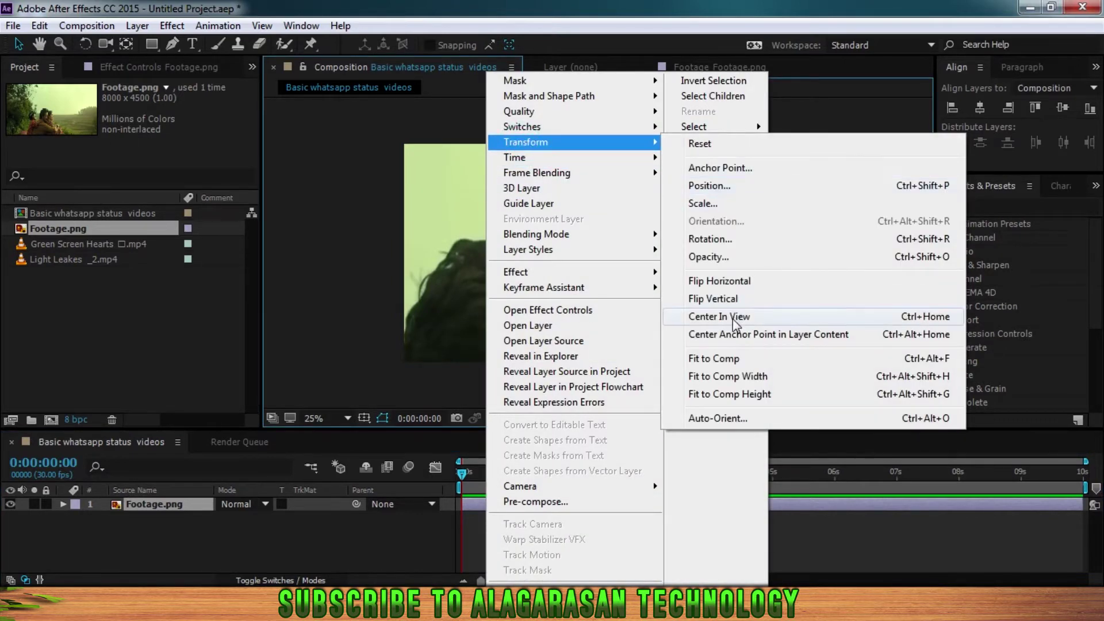
left_click(714, 359)
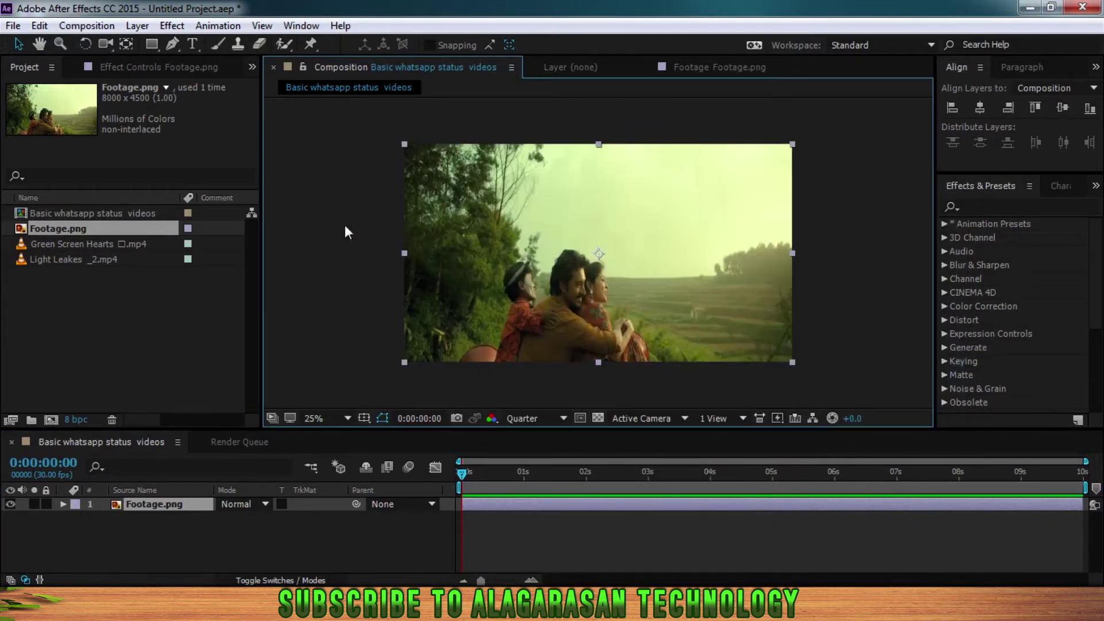
left_click(151, 68)
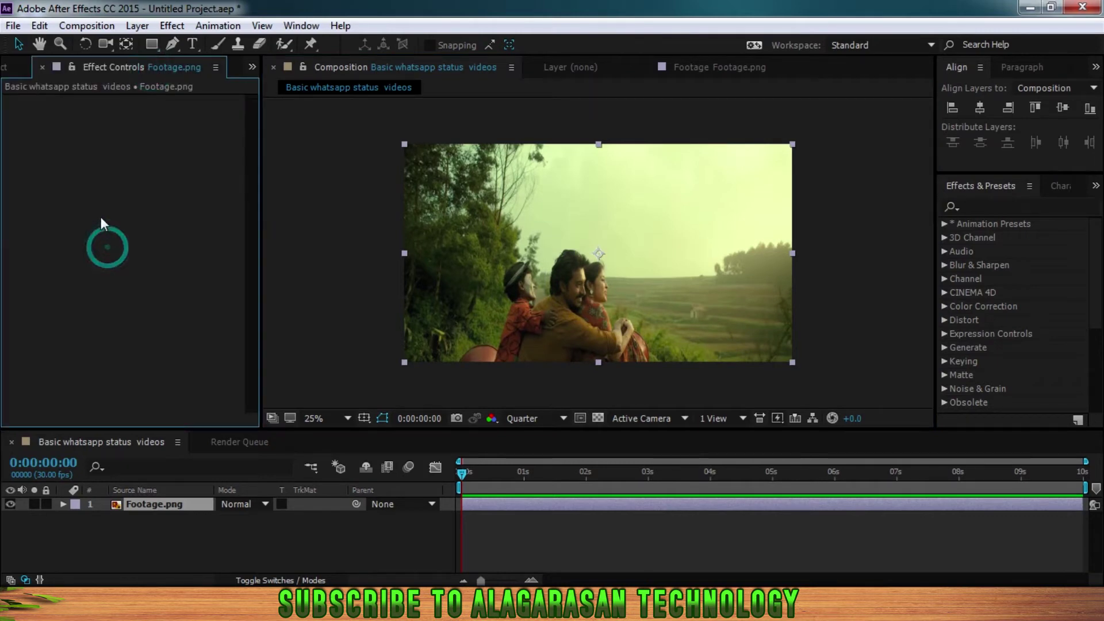
Apply Colorama to the photo, then delete it
right_click(84, 183)
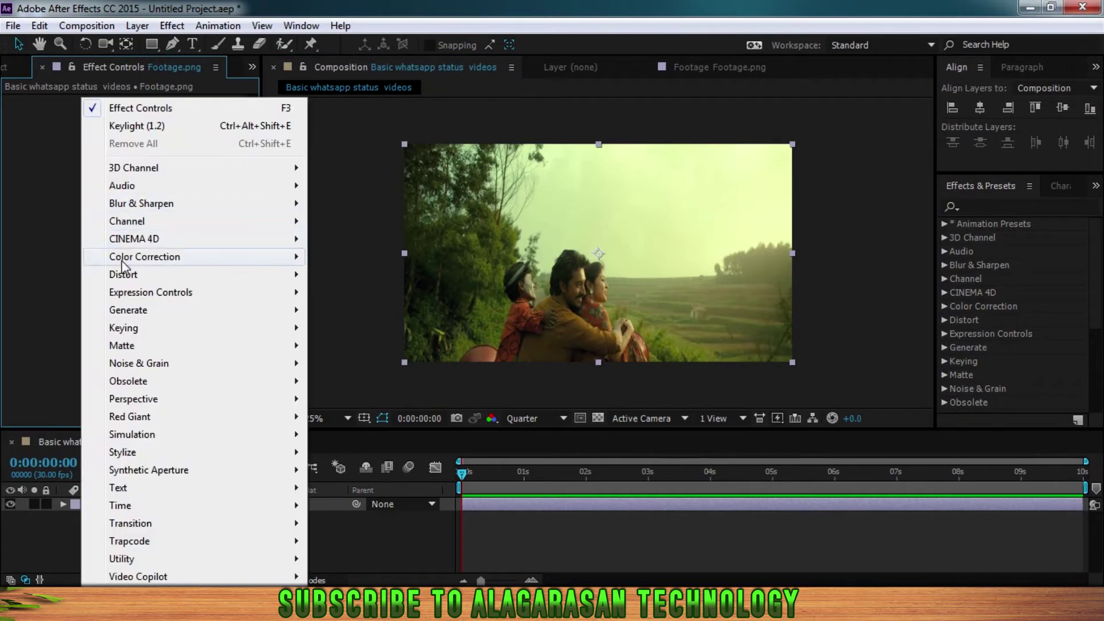
left_click(122, 261)
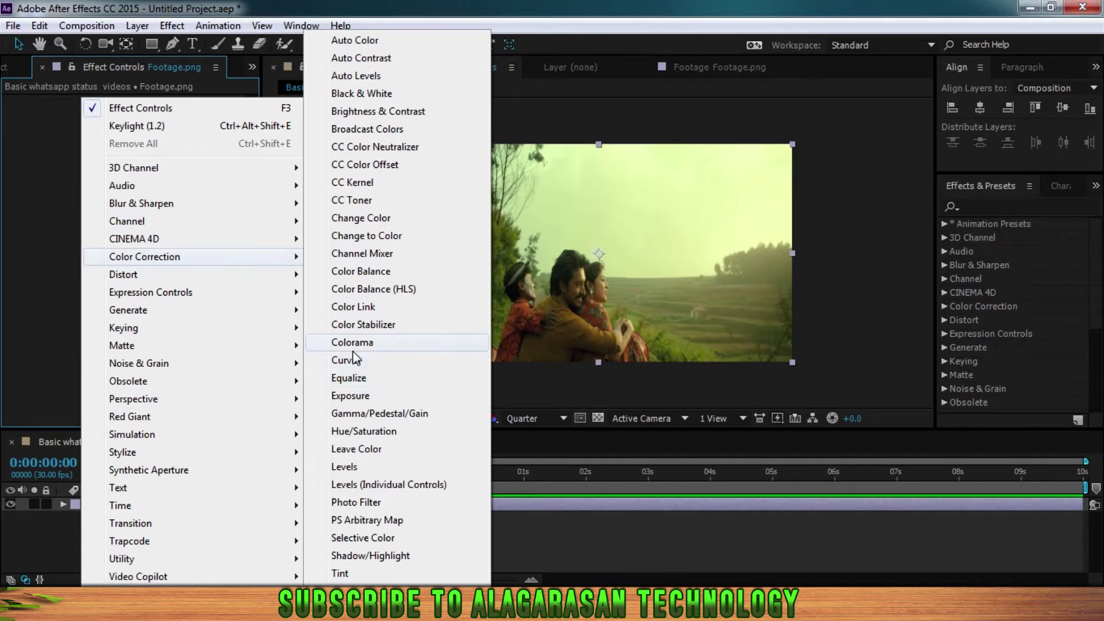
left_click(353, 348)
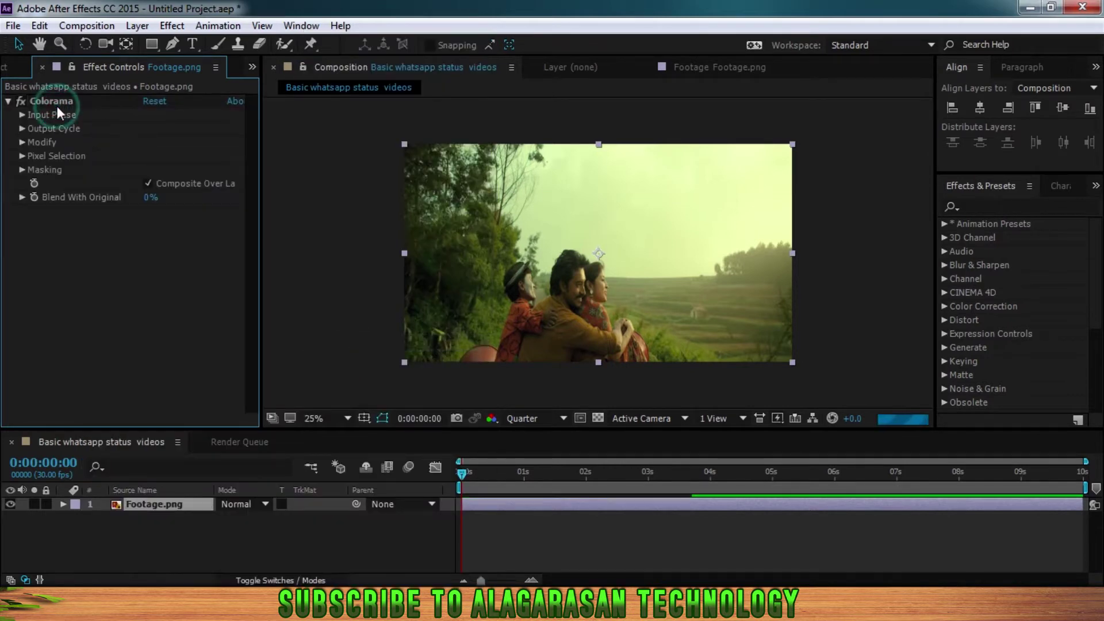
left_click(69, 103)
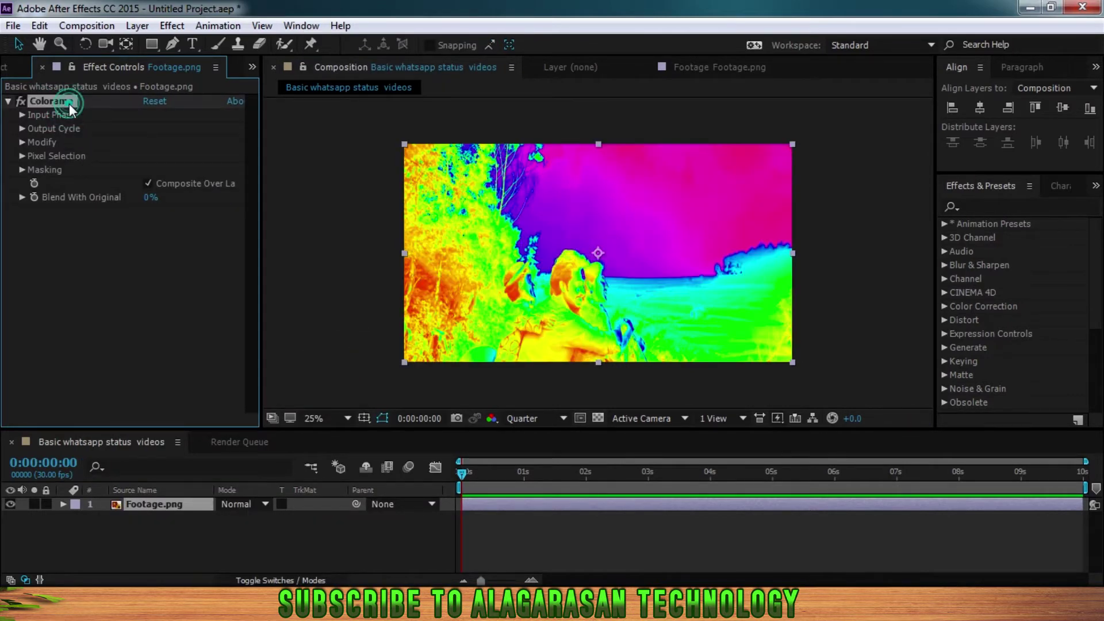
key("Delete")
Add a Curves effect that lowers the highlights and midtones to darken the photo
right_click(67, 117)
mouse_move(107, 256)
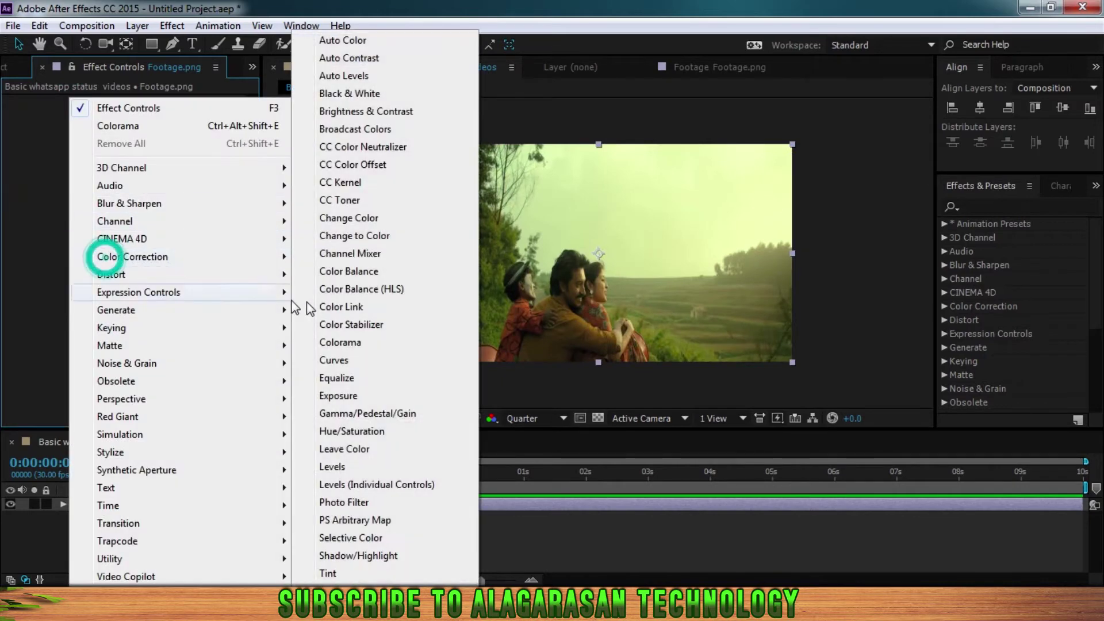
left_click(329, 361)
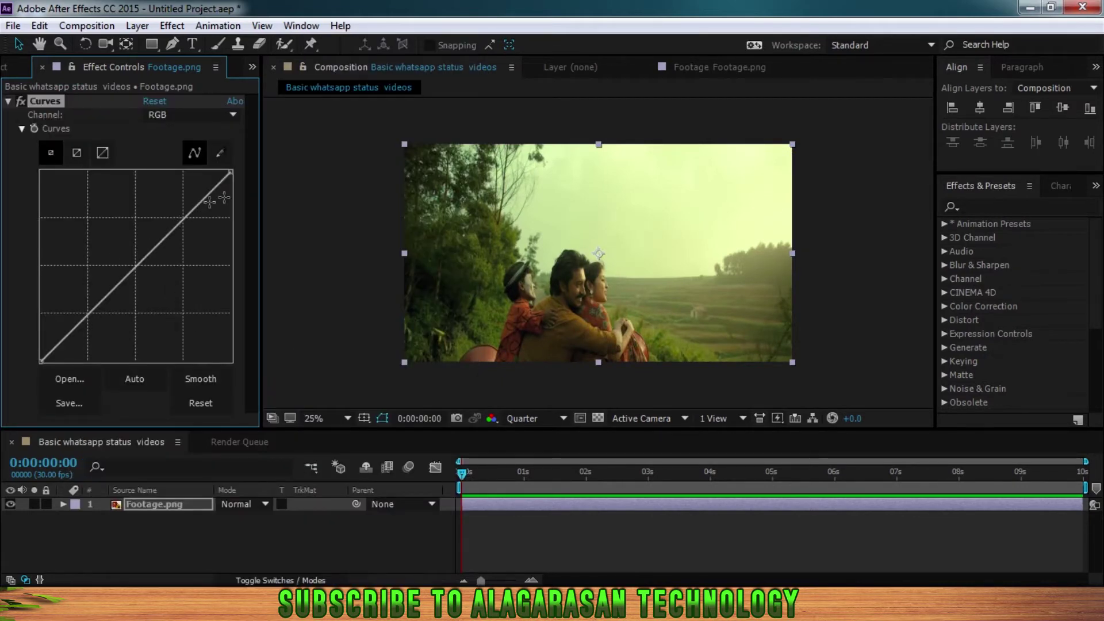
left_click_drag(231, 172, 231, 193)
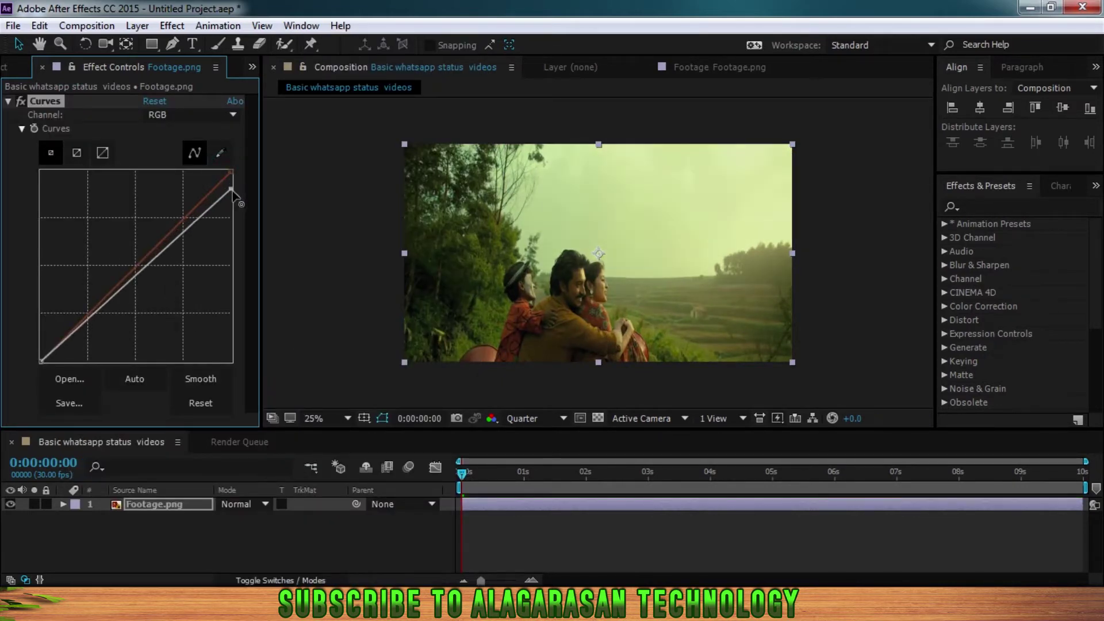
left_click_drag(148, 268, 151, 272)
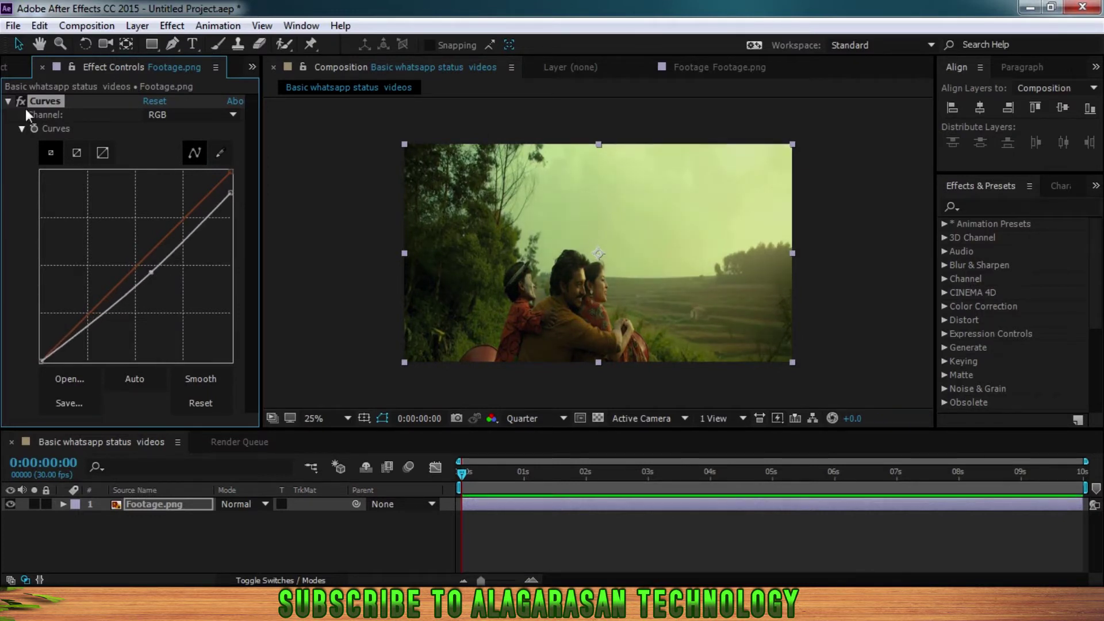
left_click(8, 101)
Try a 4-Color Gradient directly on the photo, then delete it
right_click(75, 176)
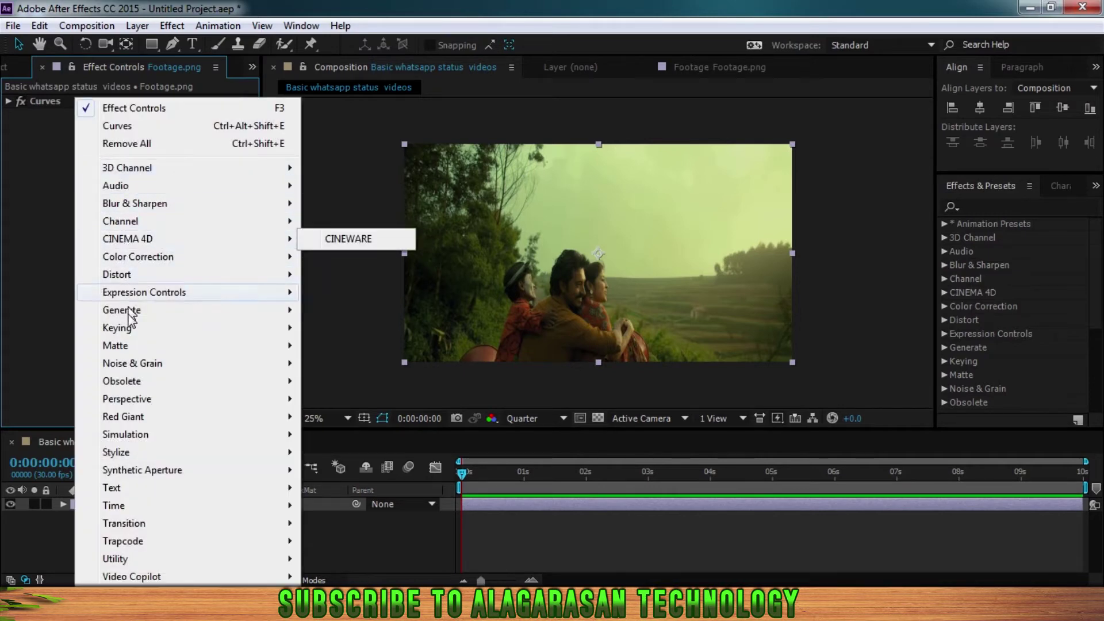
mouse_move(134, 315)
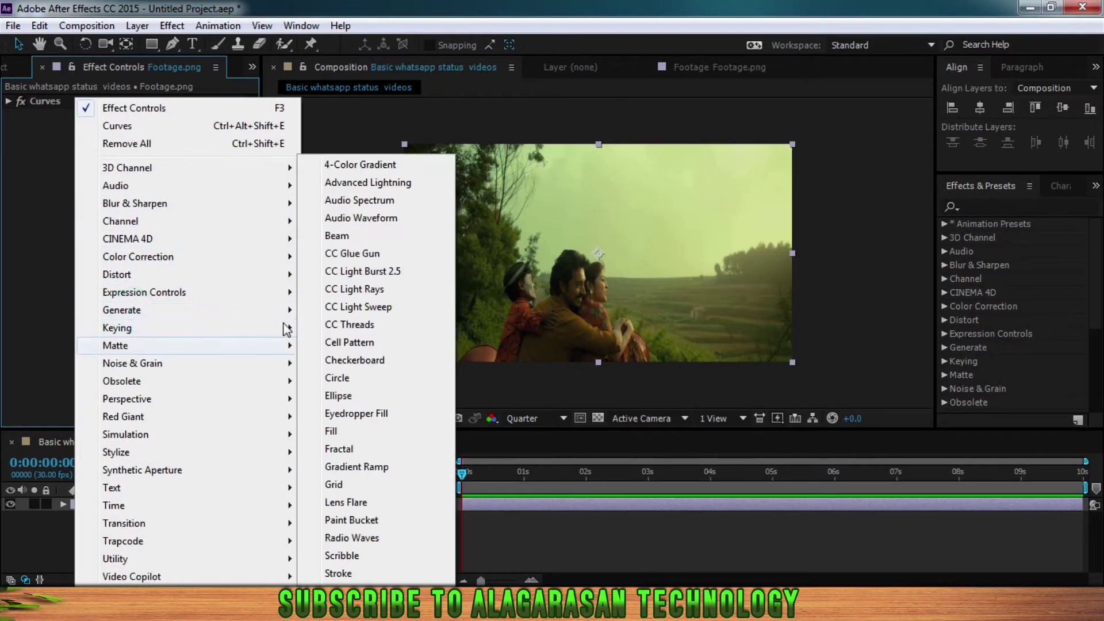
left_click(339, 167)
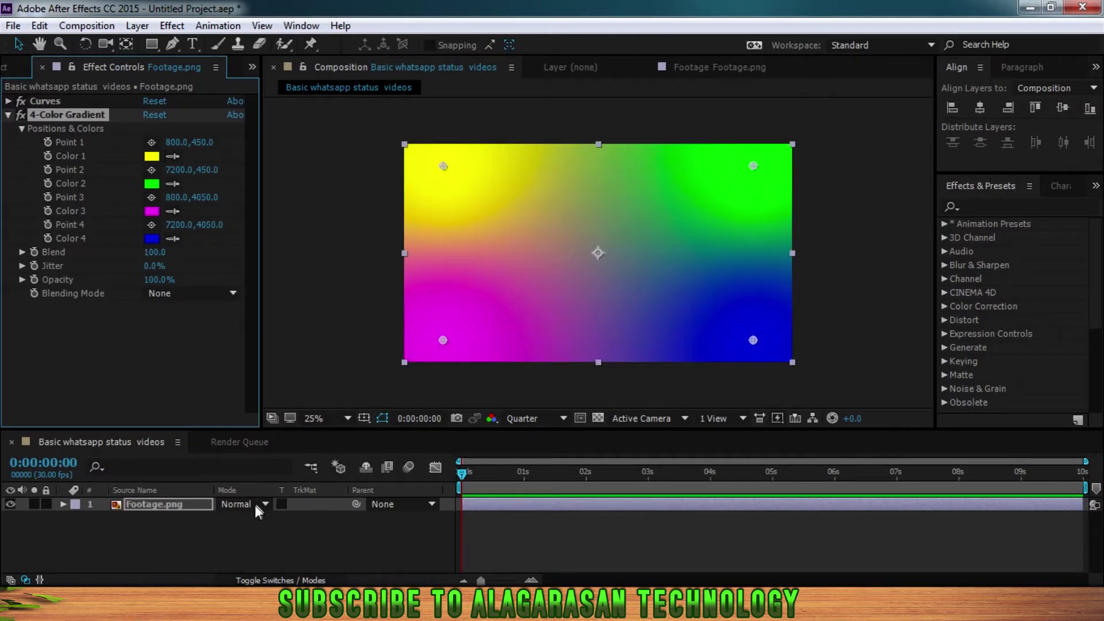
key("Delete")
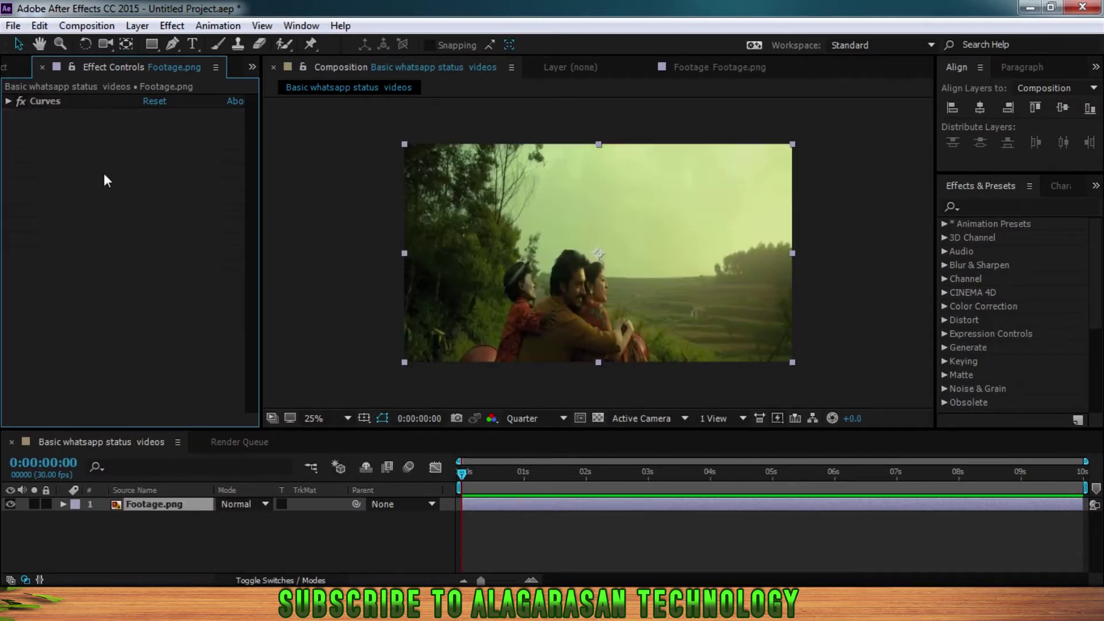
Add a new adjustment layer and apply 4-Color Gradient to it
right_click(190, 542)
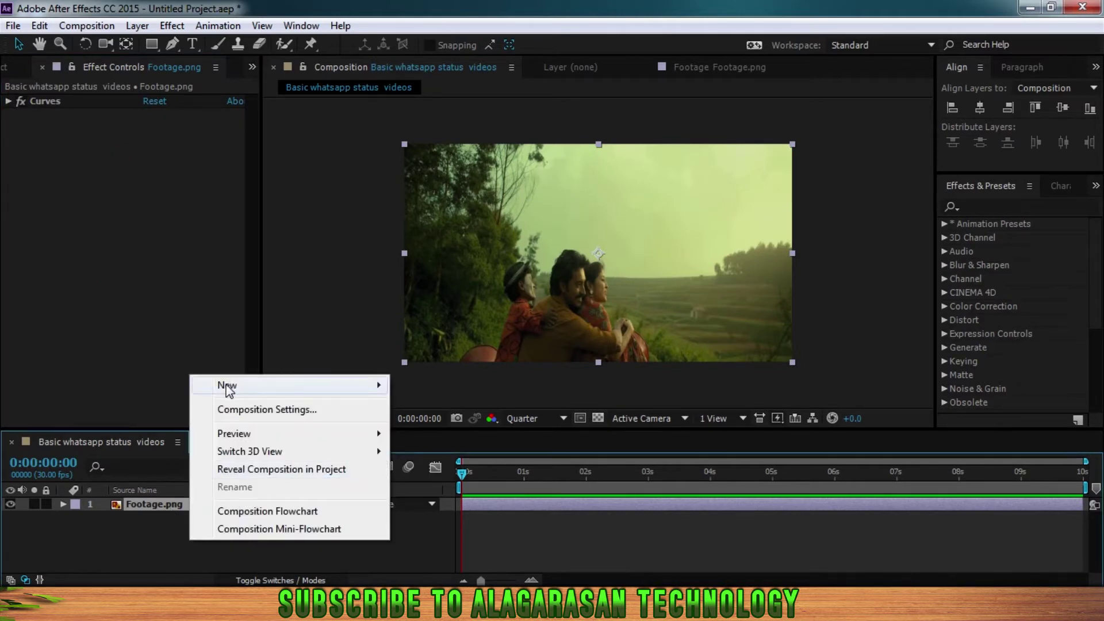
mouse_move(226, 385)
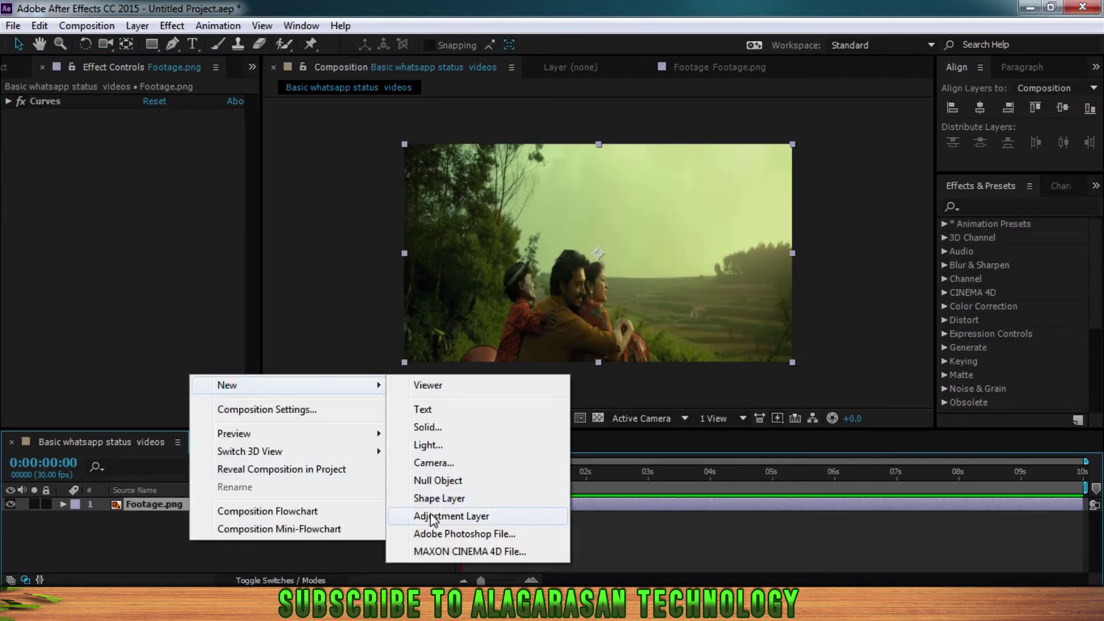
left_click(429, 515)
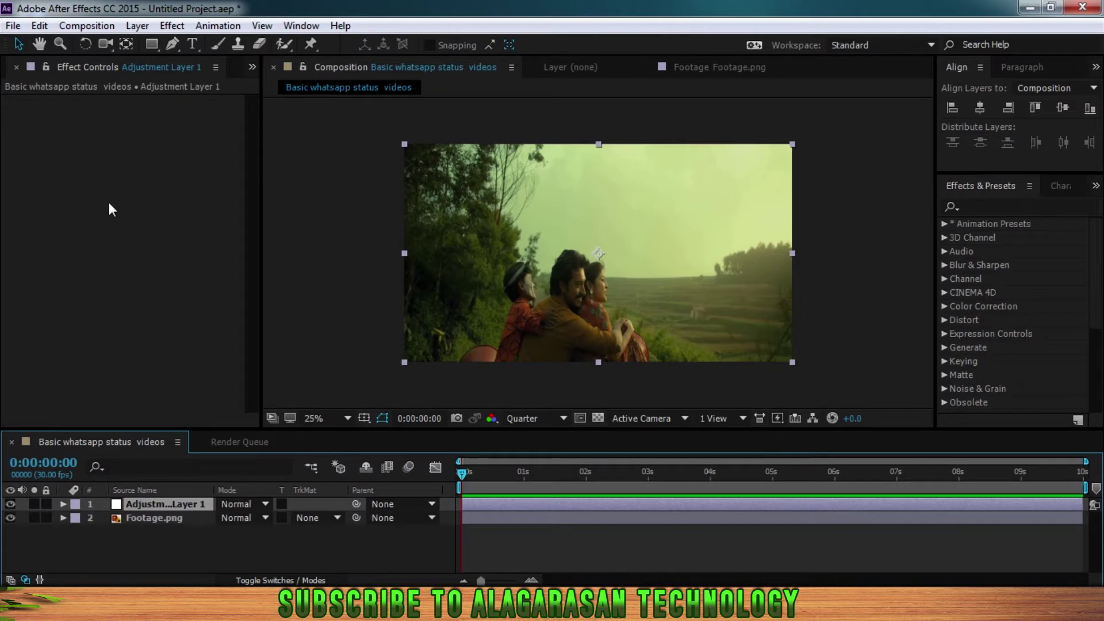
key("ctrl+space")
type("4")
left_click(102, 233)
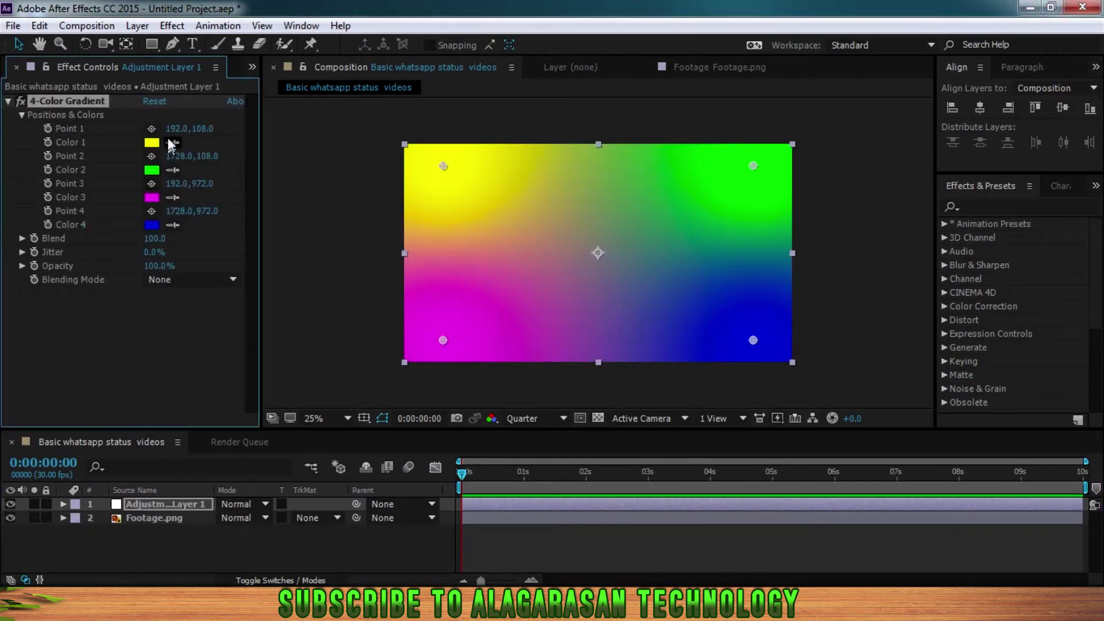
Set the adjustment layer to Soft Light blending at 50% opacity
left_click(246, 505)
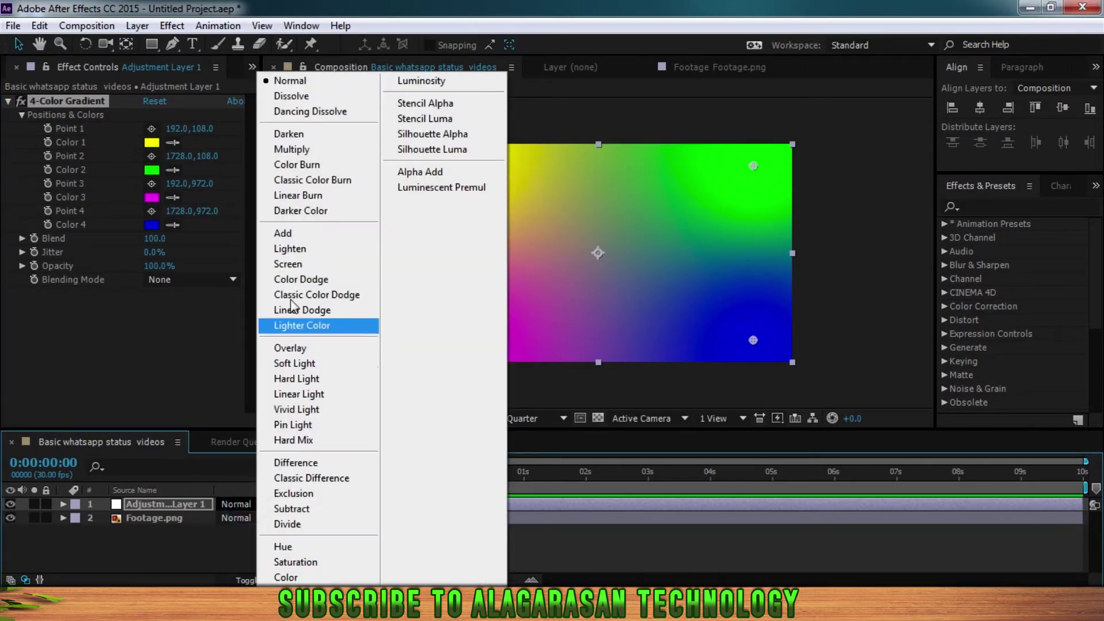
left_click(292, 364)
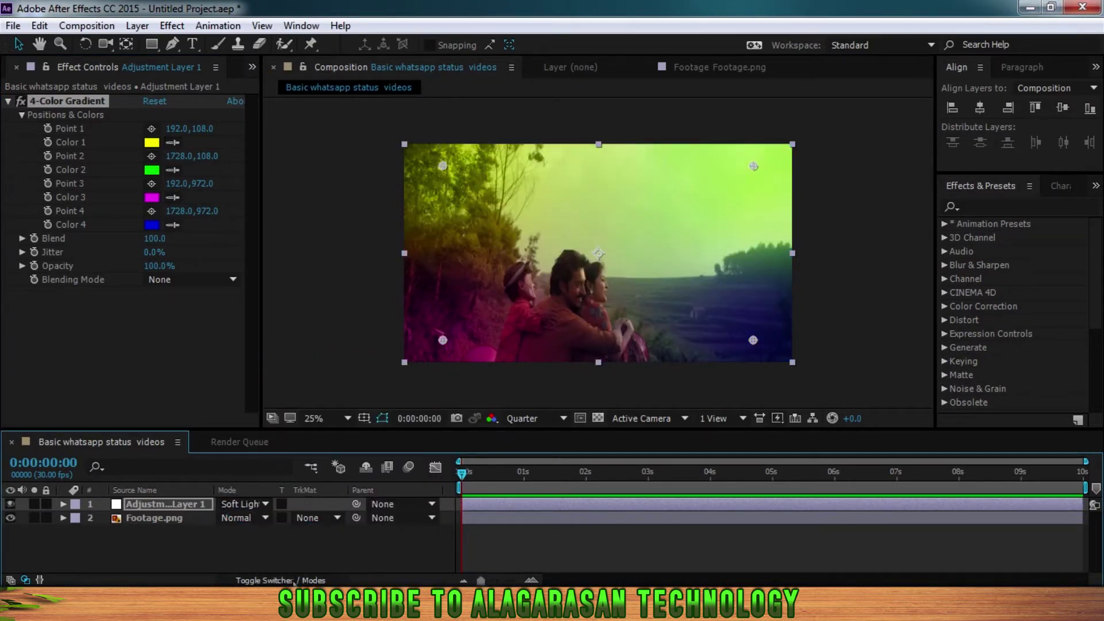
left_click(196, 500)
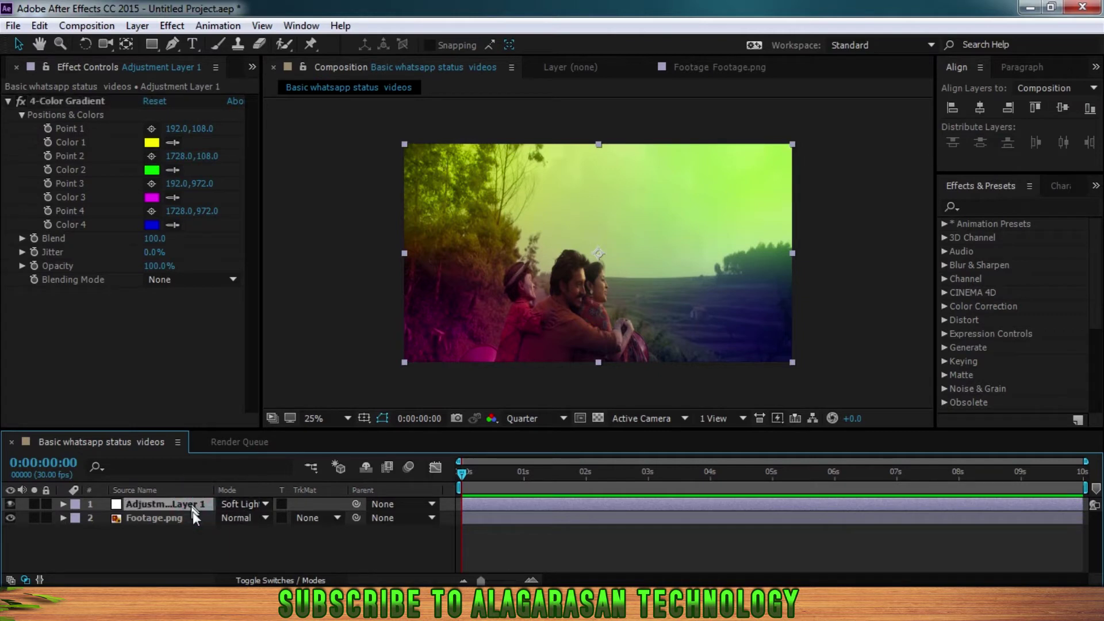
key("t")
left_click(230, 519)
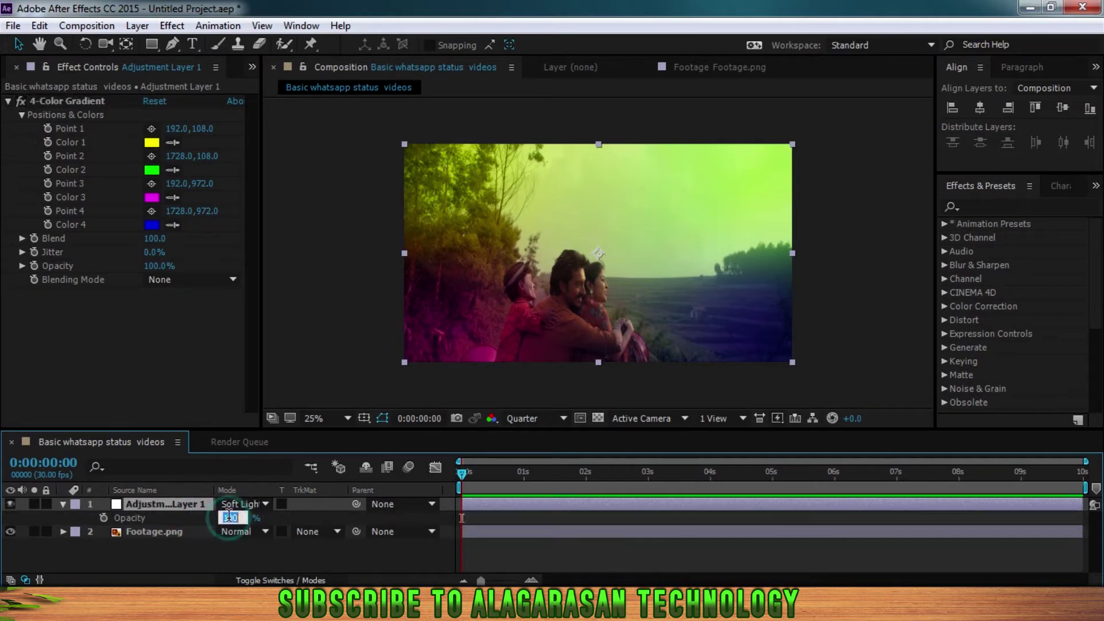
key("Return")
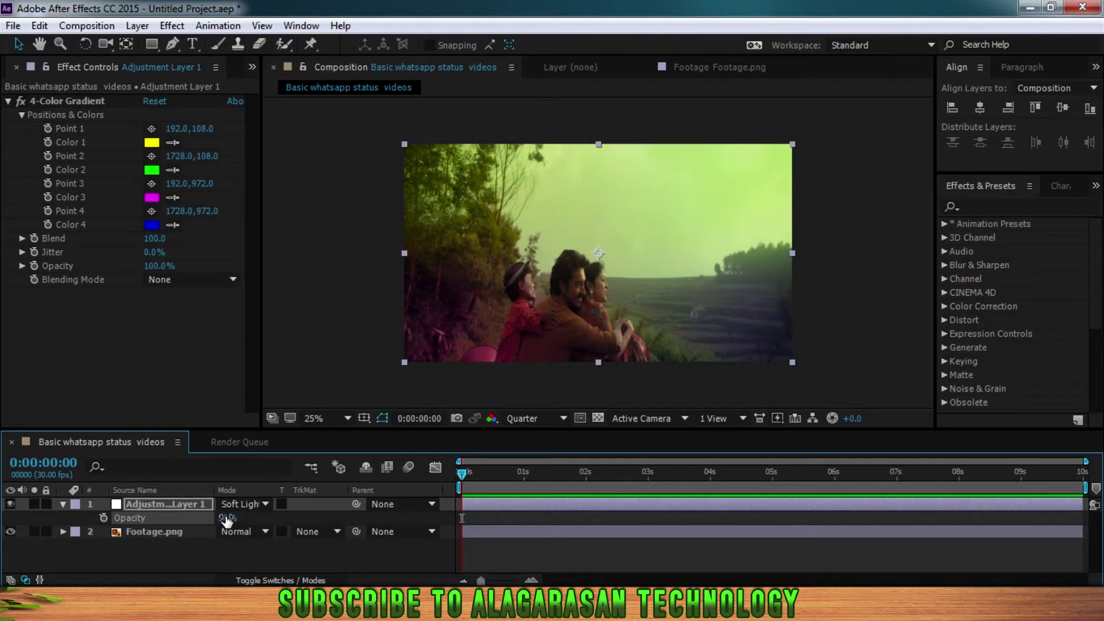
Lighten gradient Color 3 to a paler magenta and Color 1 to a paler yellow
left_click(154, 198)
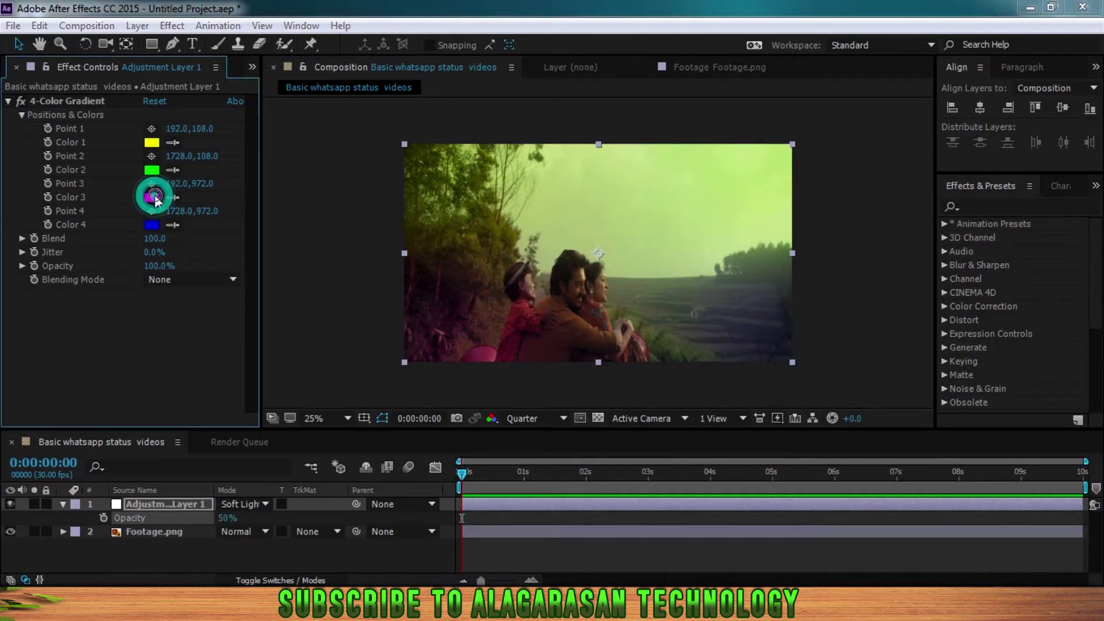
left_click_drag(148, 103, 155, 94)
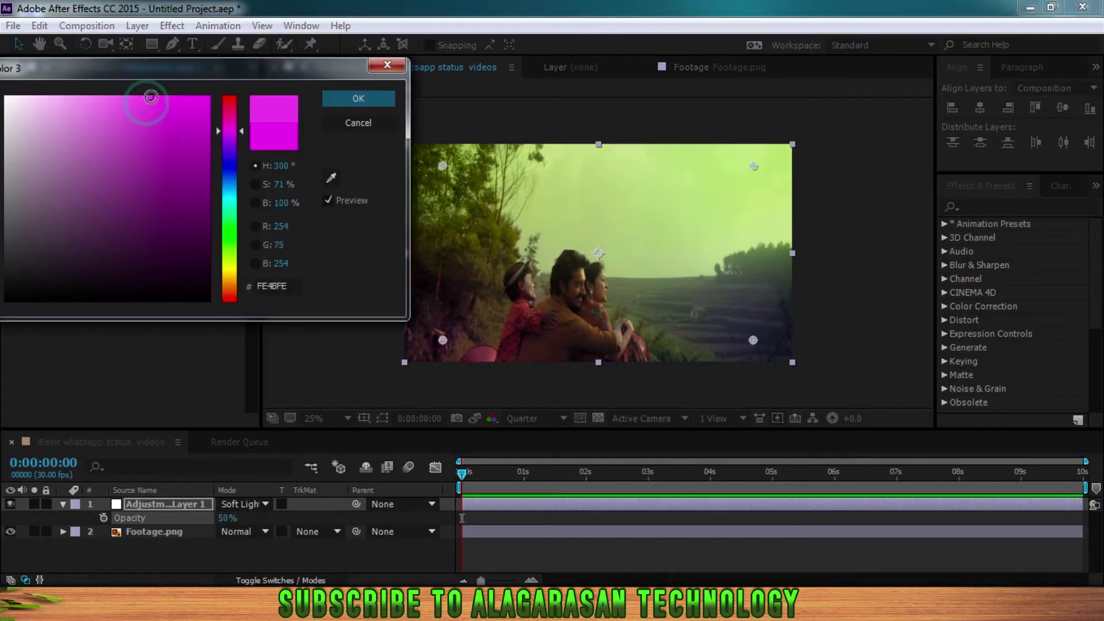
left_click(358, 98)
left_click(153, 144)
left_click_drag(155, 105, 144, 96)
left_click(356, 99)
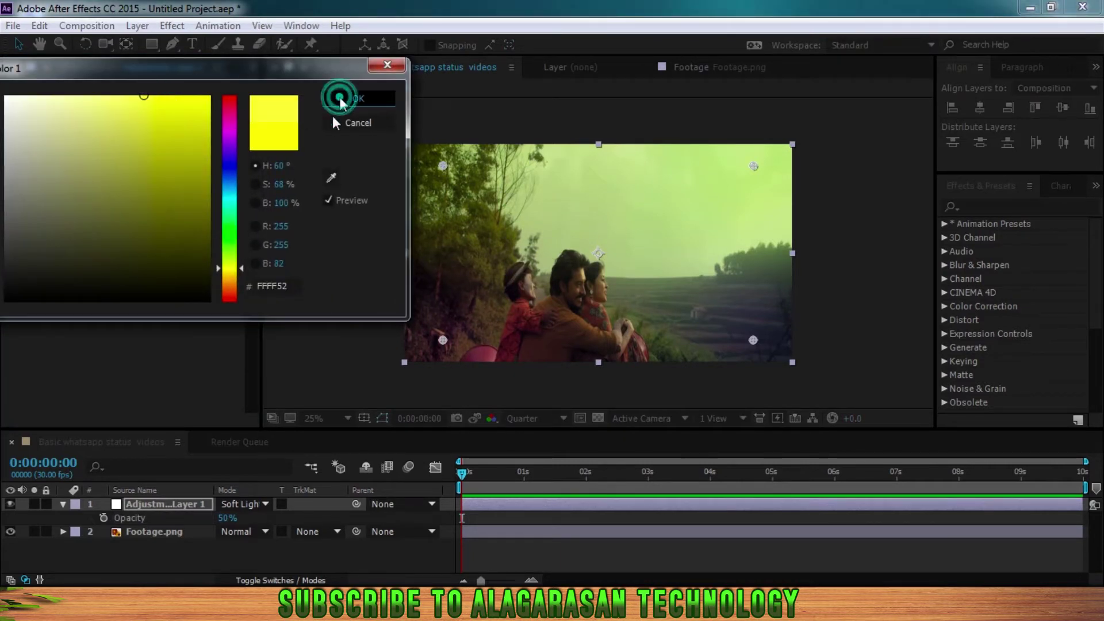
Lighten gradient Color 2 to a paler green and Color 4 to a softer blue
left_click(152, 170)
left_click_drag(138, 158, 134, 90)
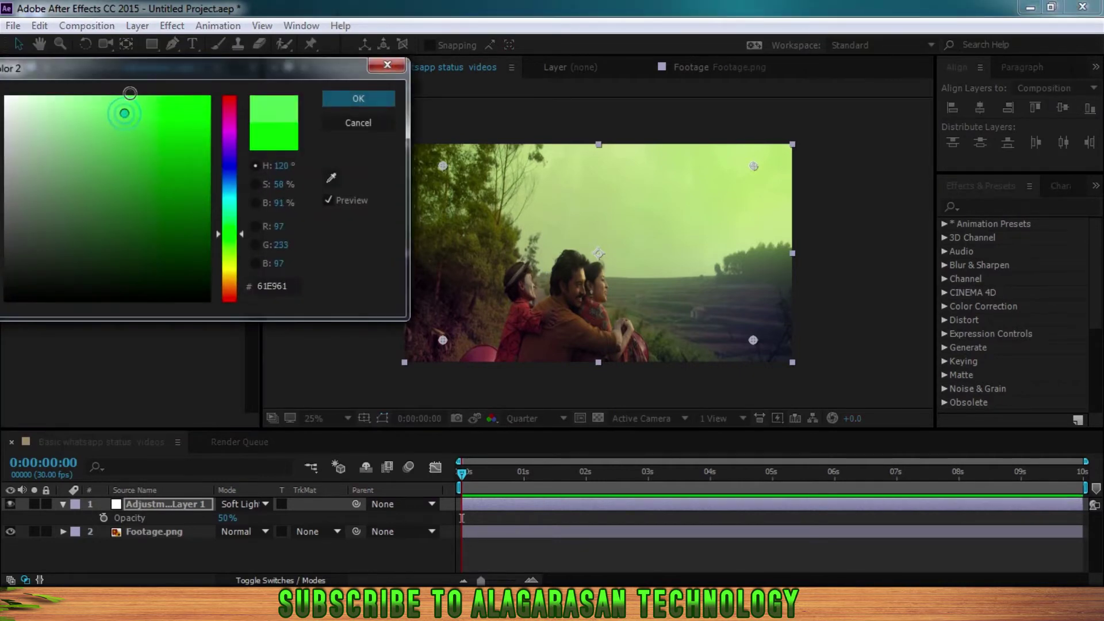
left_click(357, 99)
left_click(152, 224)
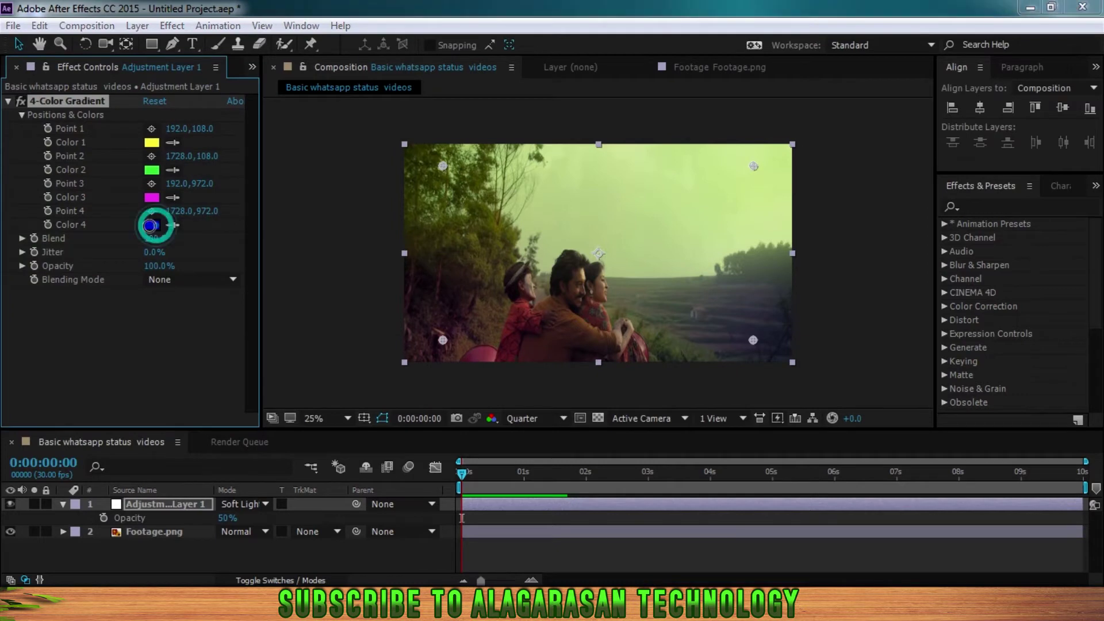
mouse_move(117, 118)
left_mouse_down()
mouse_move(131, 91)
mouse_move(148, 96)
left_mouse_up()
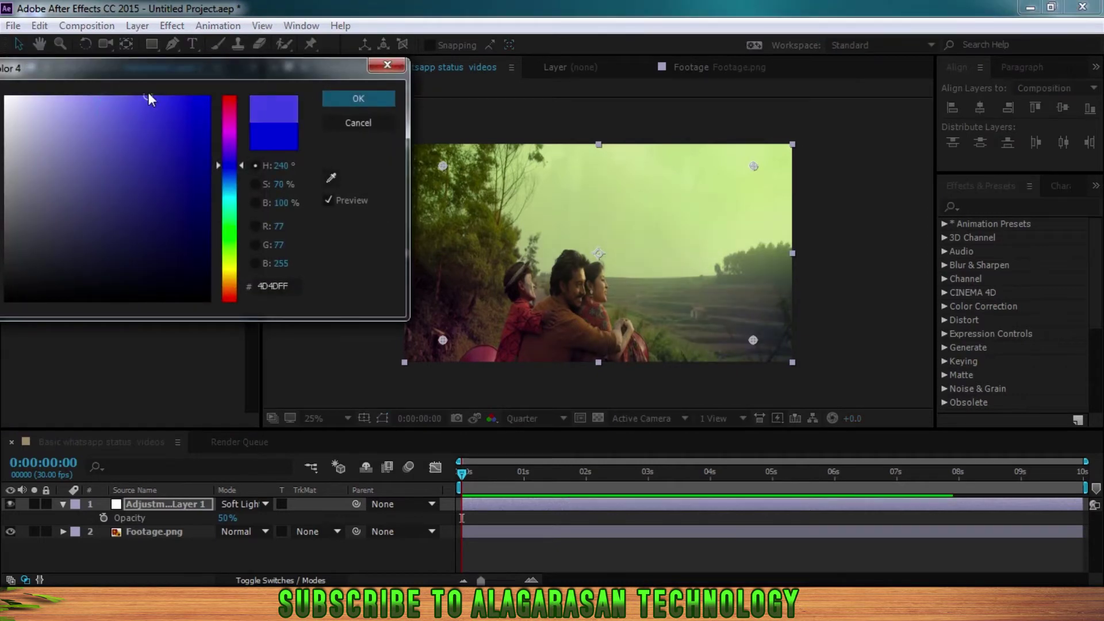
left_click(340, 101)
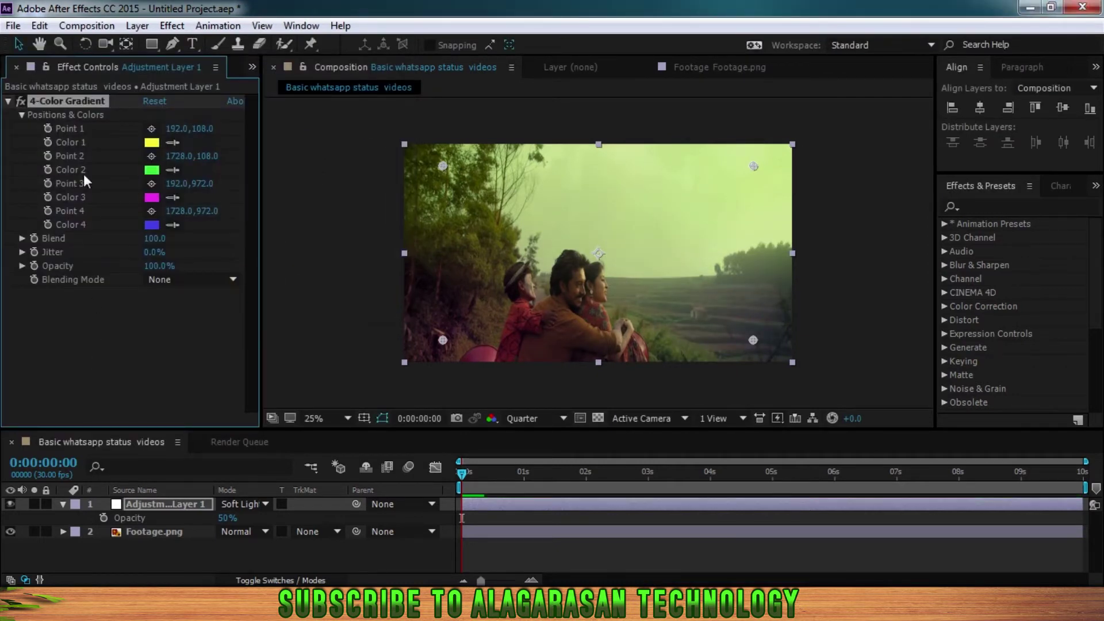
left_click(25, 67)
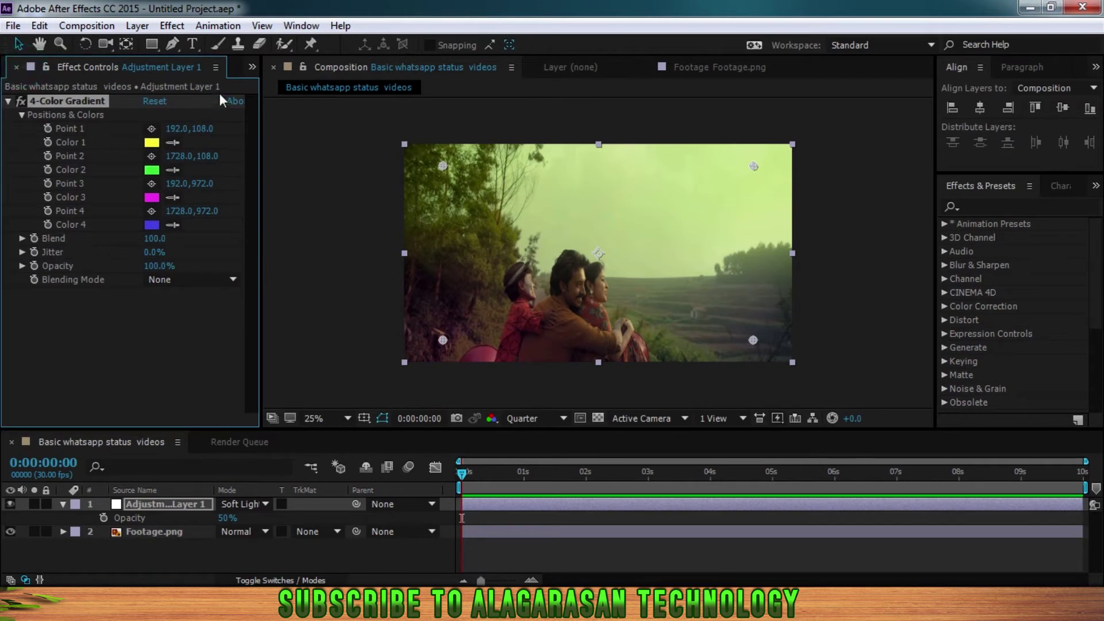
left_click(252, 66)
Add Green Screen Hearts .mp4 to the timeline as layer 2, below the adjustment layer
left_click(268, 87)
left_click(76, 338)
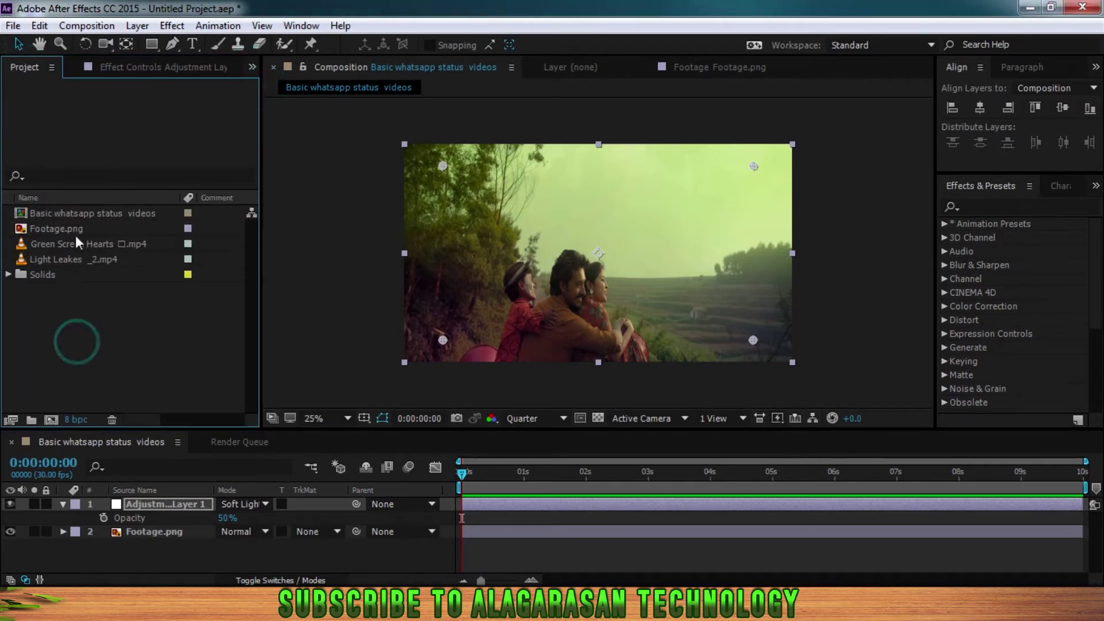
left_click(86, 246)
left_click_drag(87, 252, 164, 506)
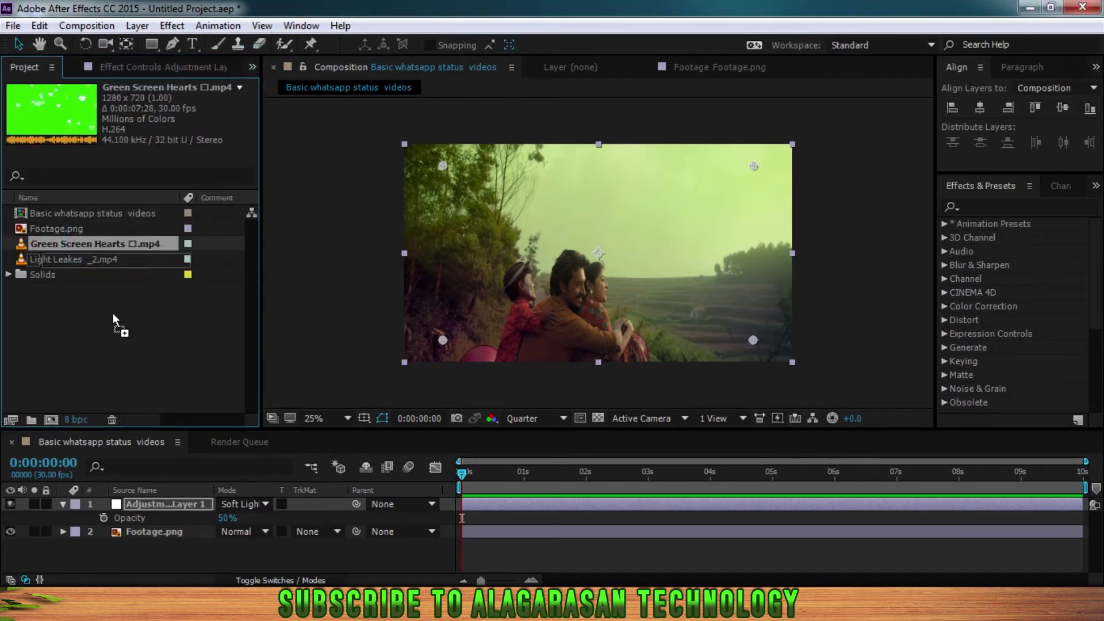
left_click_drag(163, 505, 163, 504)
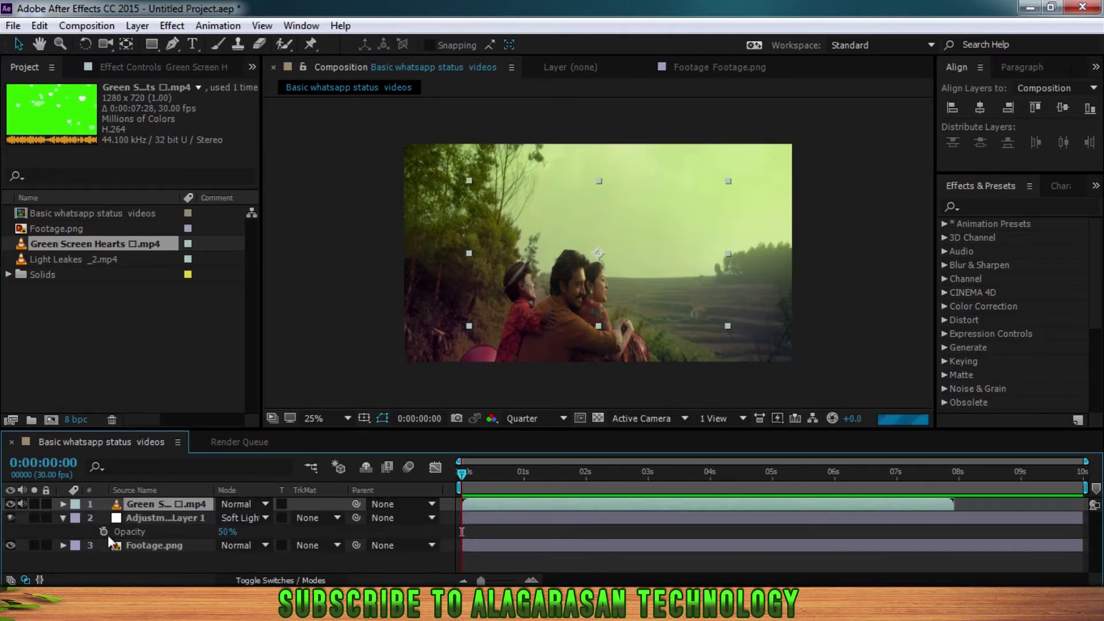
left_click(64, 518)
left_click_drag(139, 509, 142, 519)
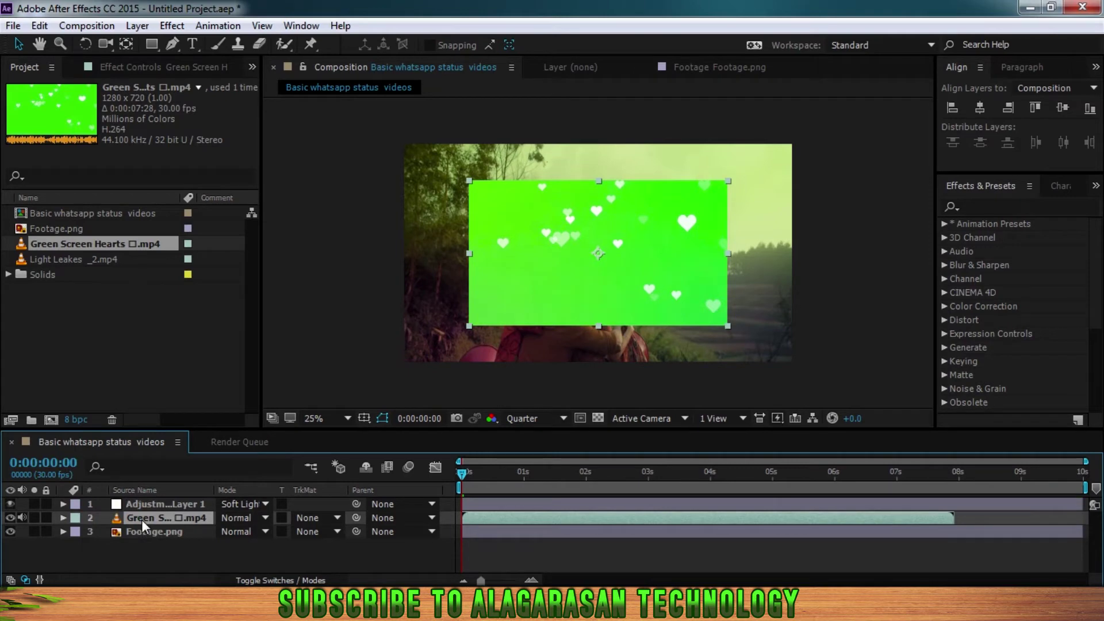
Apply Fit to Comp so the hearts layer fills the frame
right_click(524, 199)
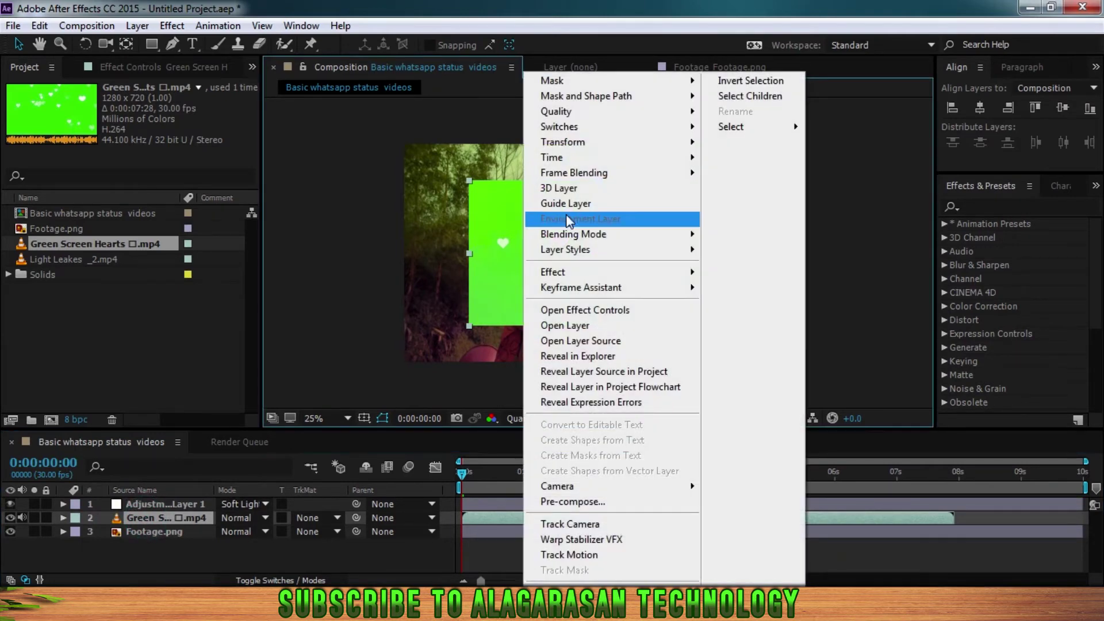
mouse_move(575, 142)
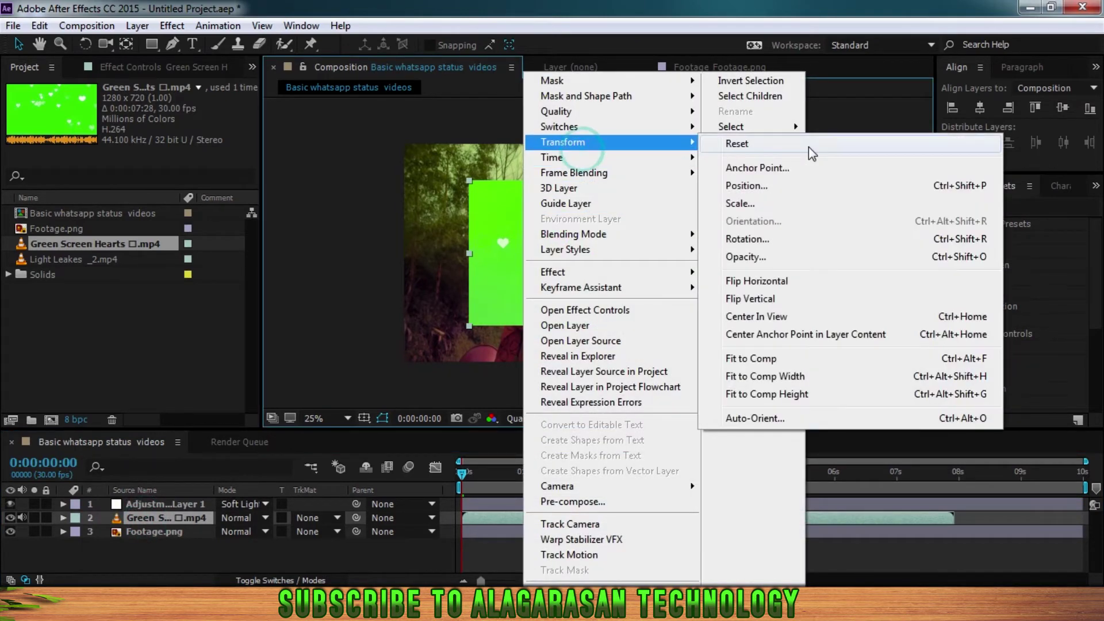
left_click(748, 357)
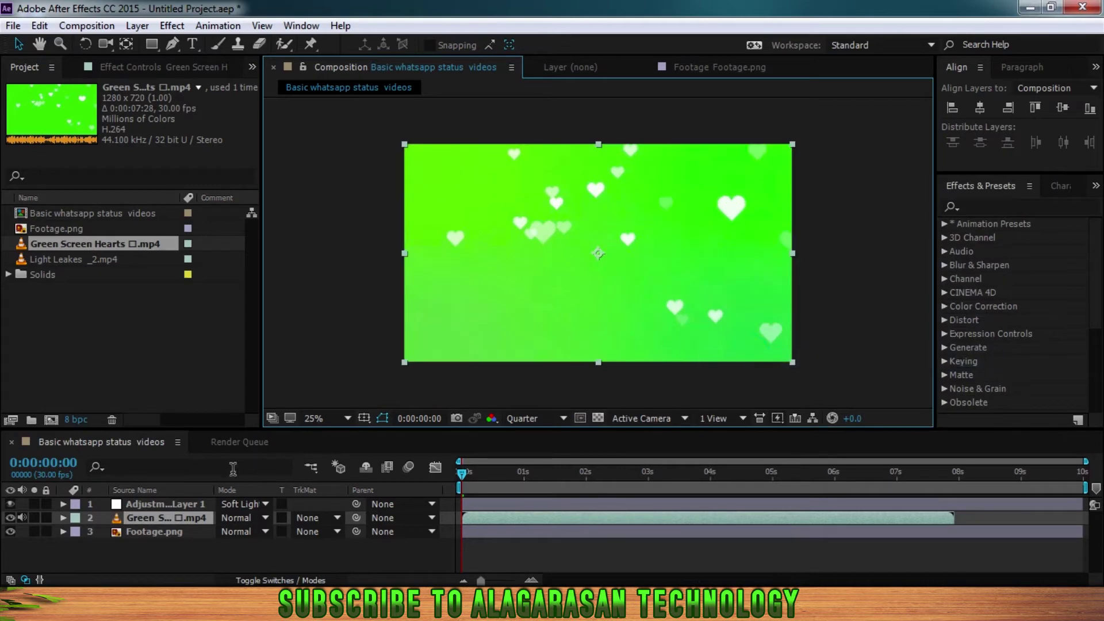
left_click(135, 66)
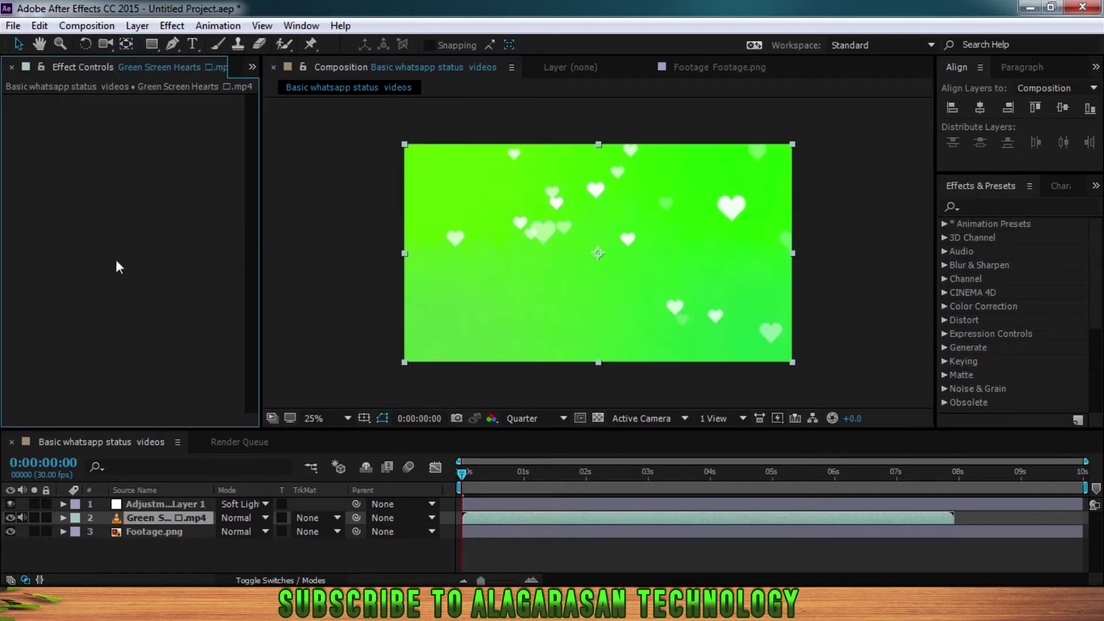
right_click(81, 177)
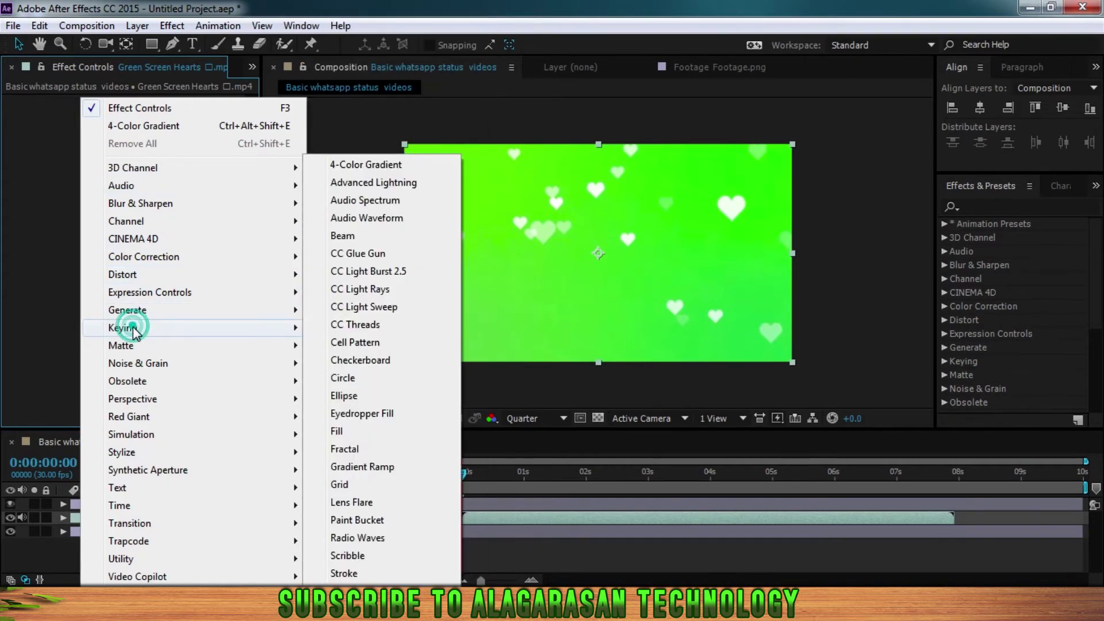
Apply Keylight (1.2) and sample the green background as the Screen Colour
mouse_move(161, 329)
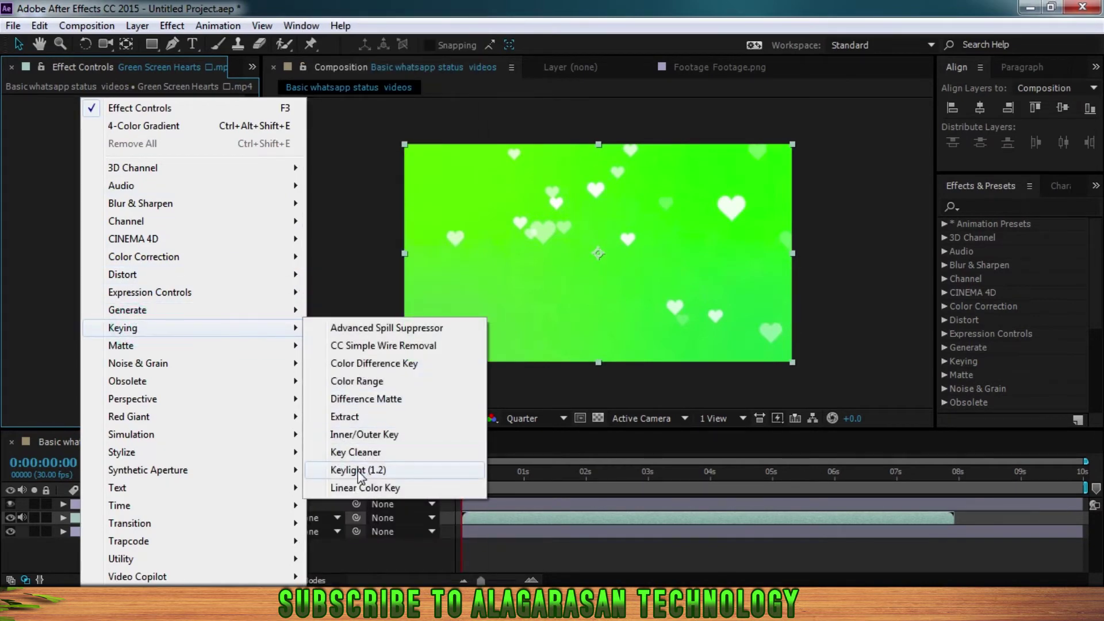
left_click(359, 471)
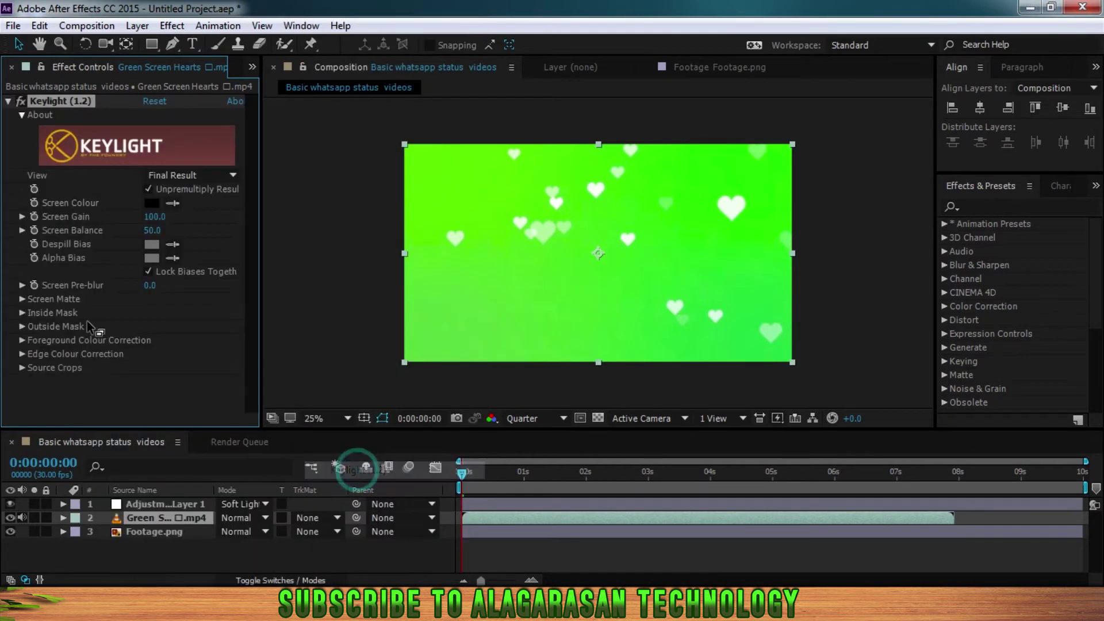
left_click(172, 204)
left_click(481, 217)
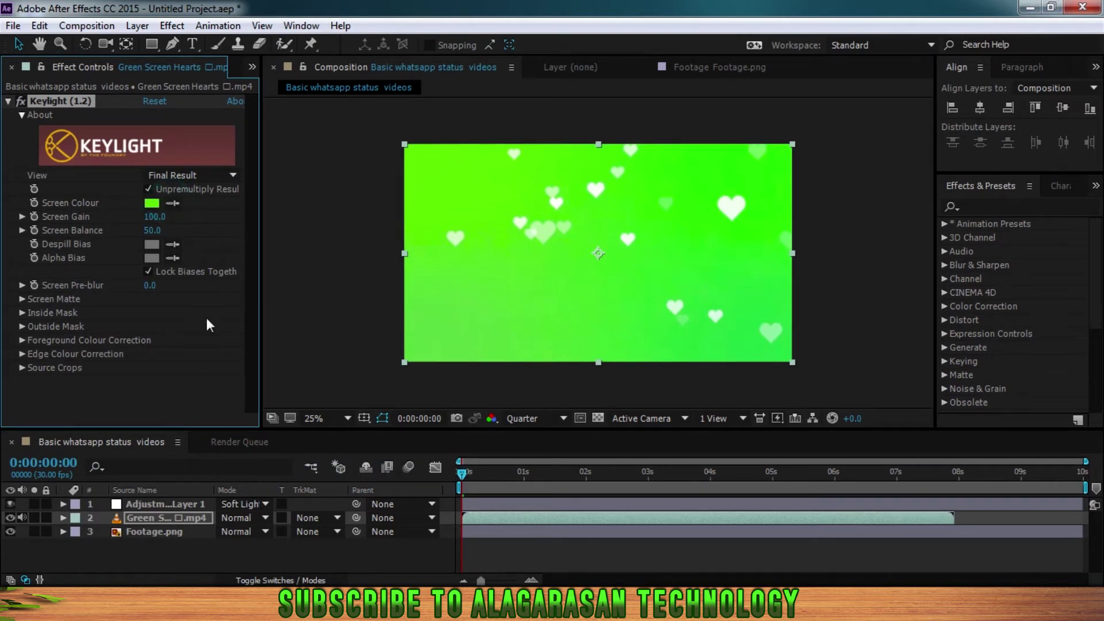
Drag Light Leakes _2.mp4 from the Project panel to the top of the timeline
left_click(252, 66)
left_click(265, 87)
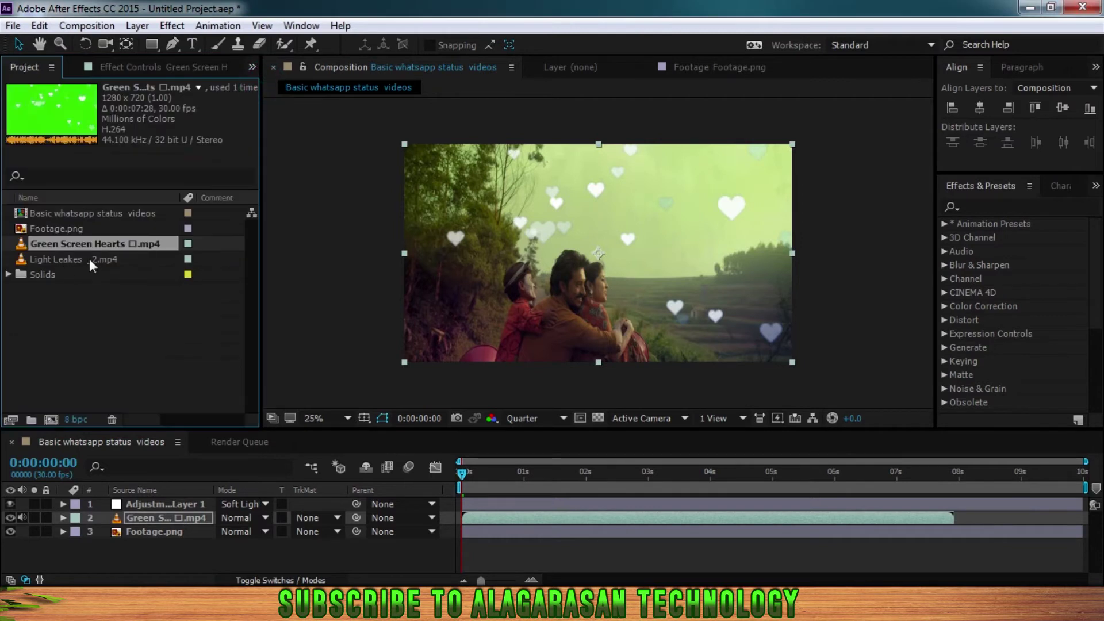
left_click_drag(89, 261, 91, 259)
left_click_drag(106, 342, 146, 504)
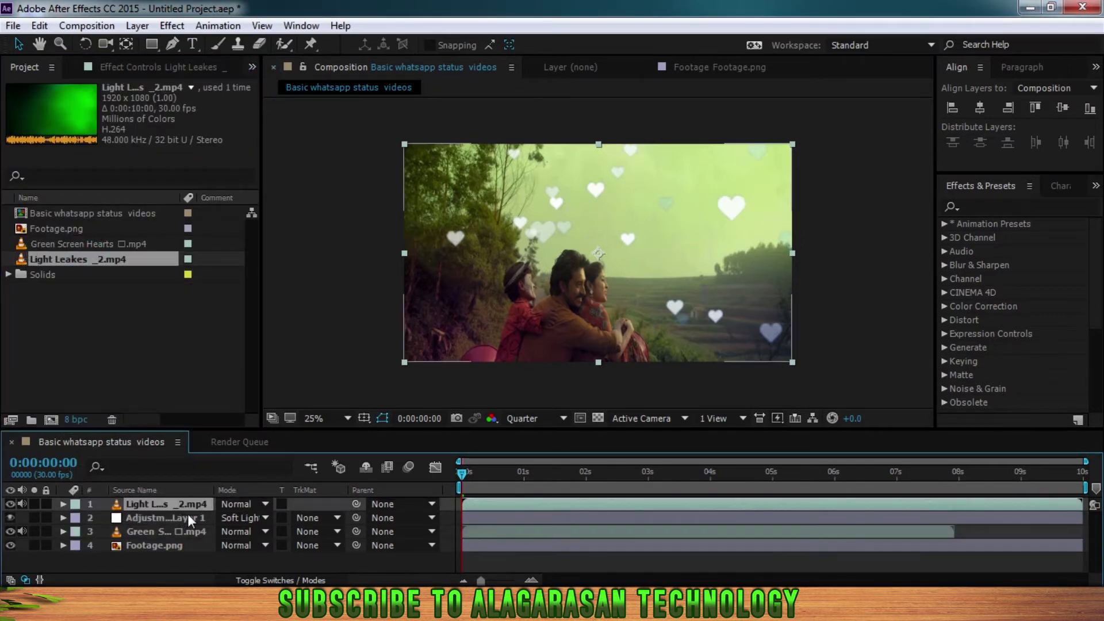
Set the Light Leakes layer to Add mode at 30% opacity and play the preview
left_click(247, 504)
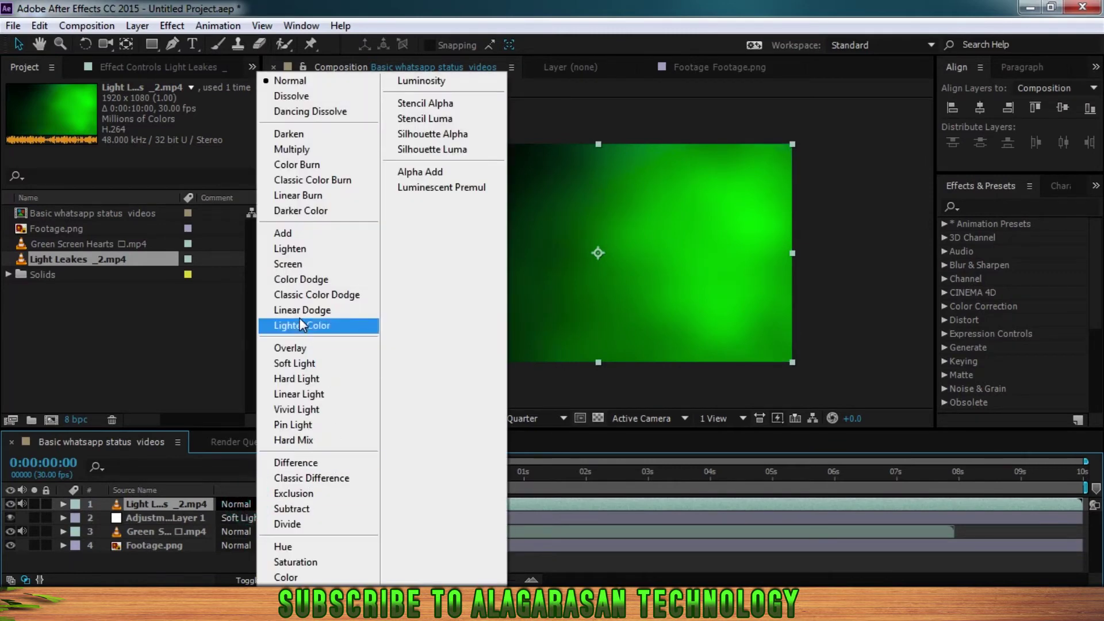
left_click(288, 234)
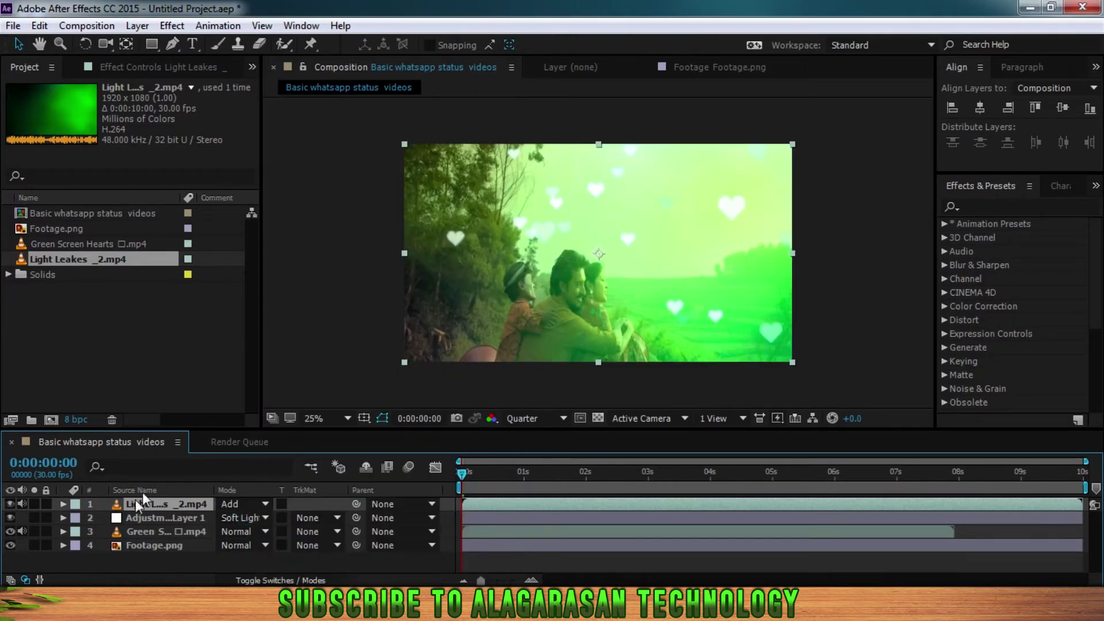
key("t")
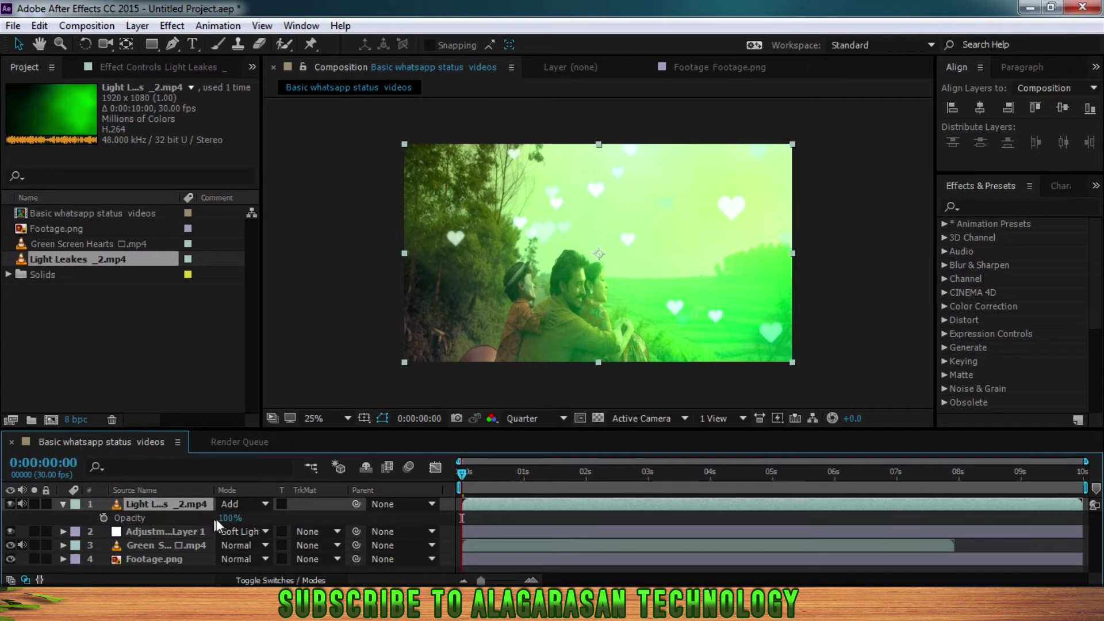
left_click(223, 518)
type("30")
key("Return")
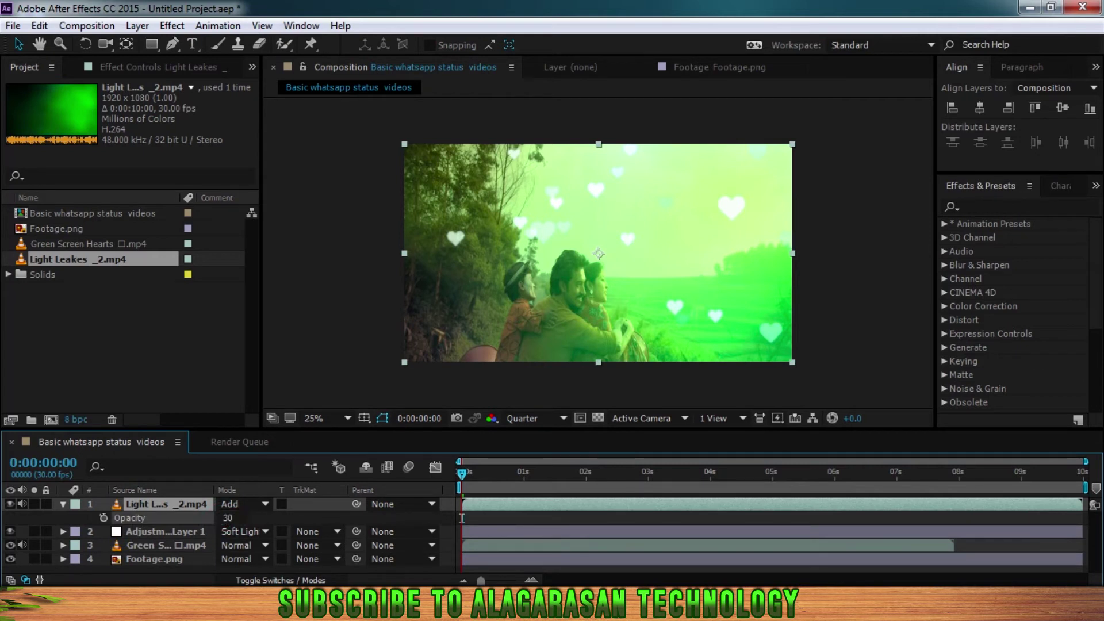
key("space")
left_click(138, 66)
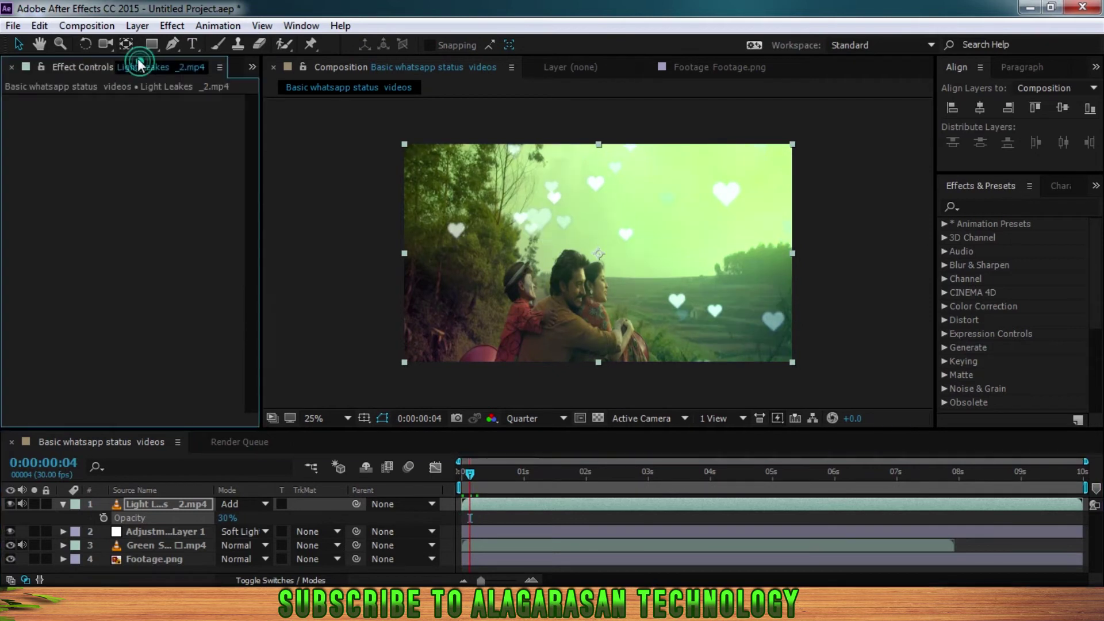
Select the Green Screen Hearts layer and apply VC Color Vibrance via a 'vc' effect search
left_click(155, 532)
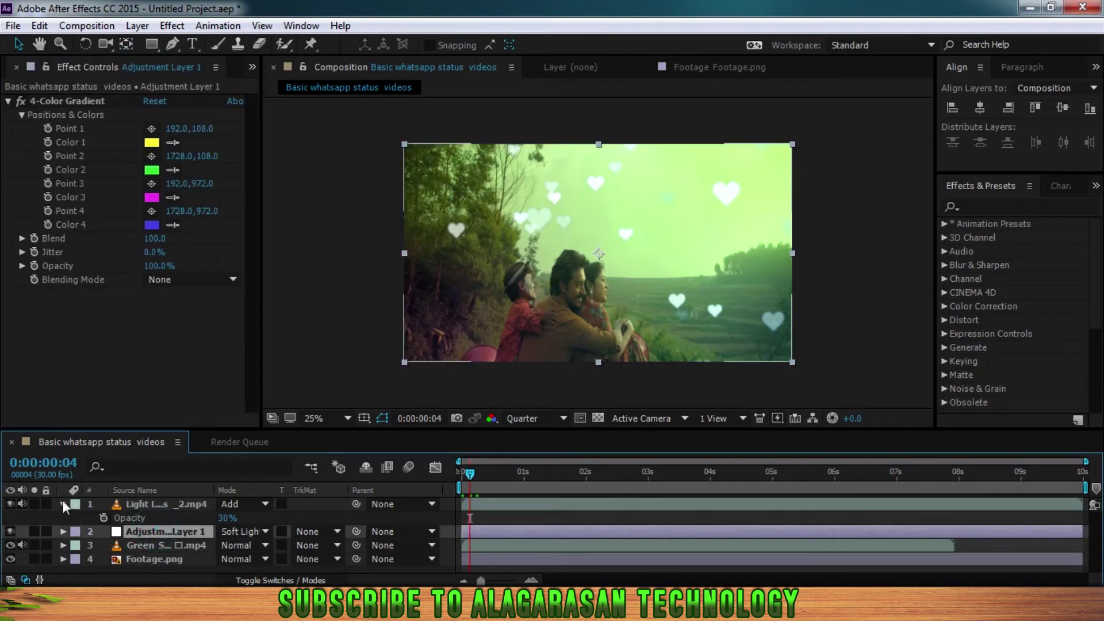
left_click(63, 504)
left_click(153, 531)
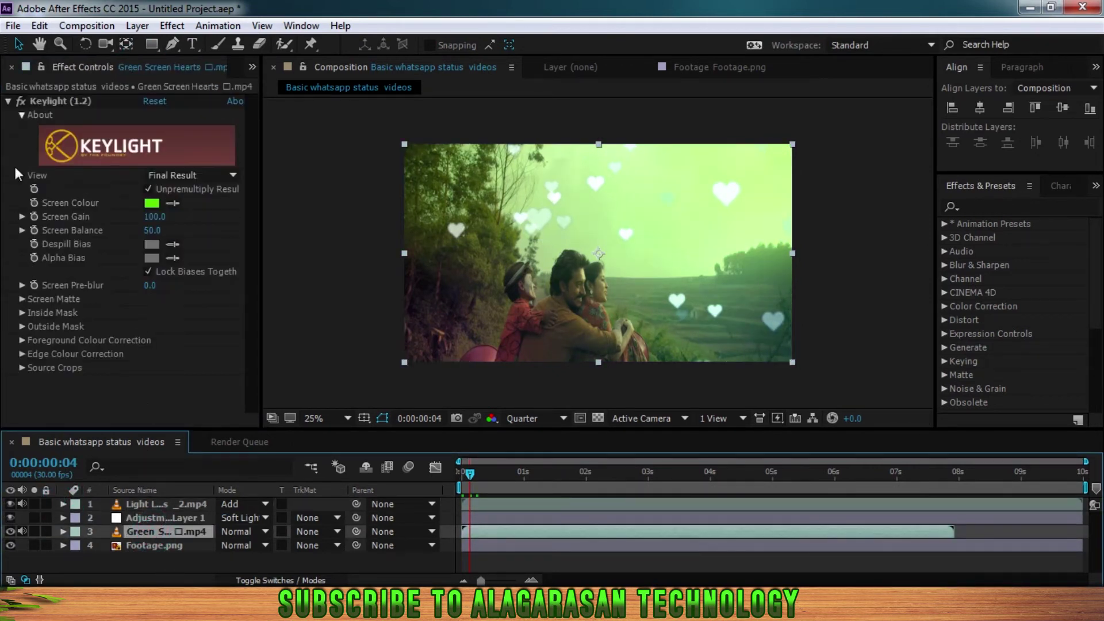
left_click(8, 101)
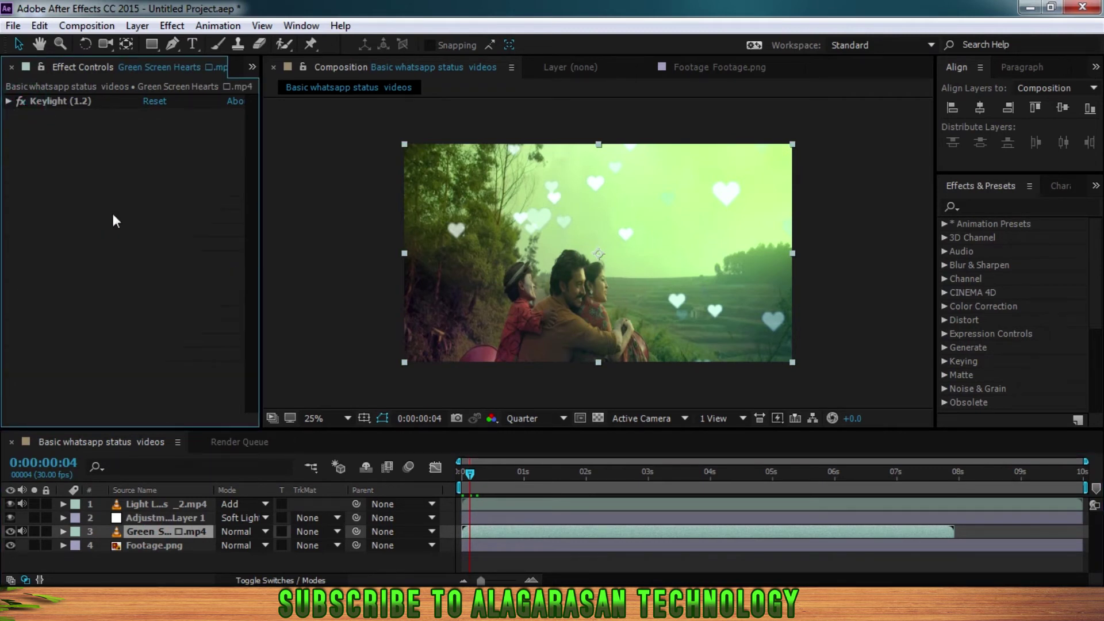
key("ctrl+space")
type("vc")
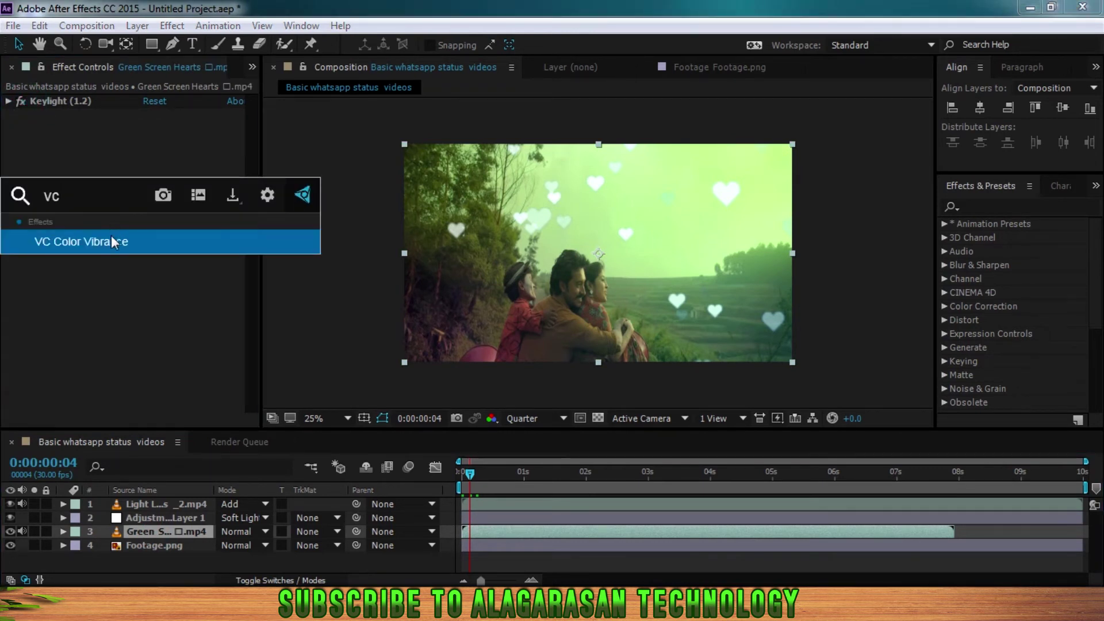
left_click(113, 240)
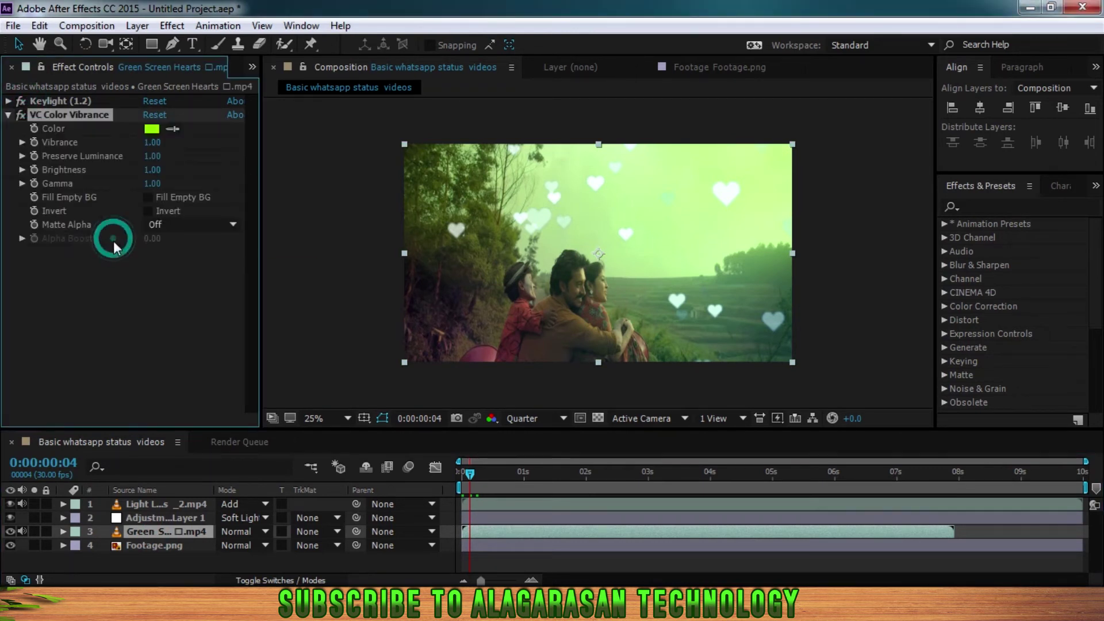
Try green, magenta and cyan vibrance tints, then discard the trial colour
left_click(152, 128)
left_click(95, 96)
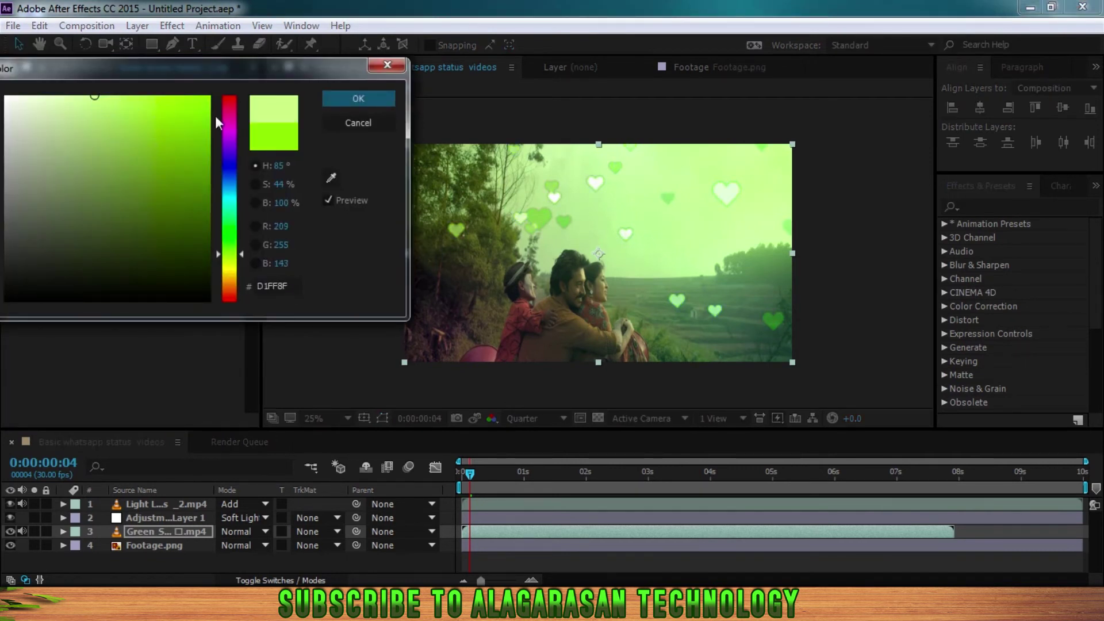
left_click(229, 132)
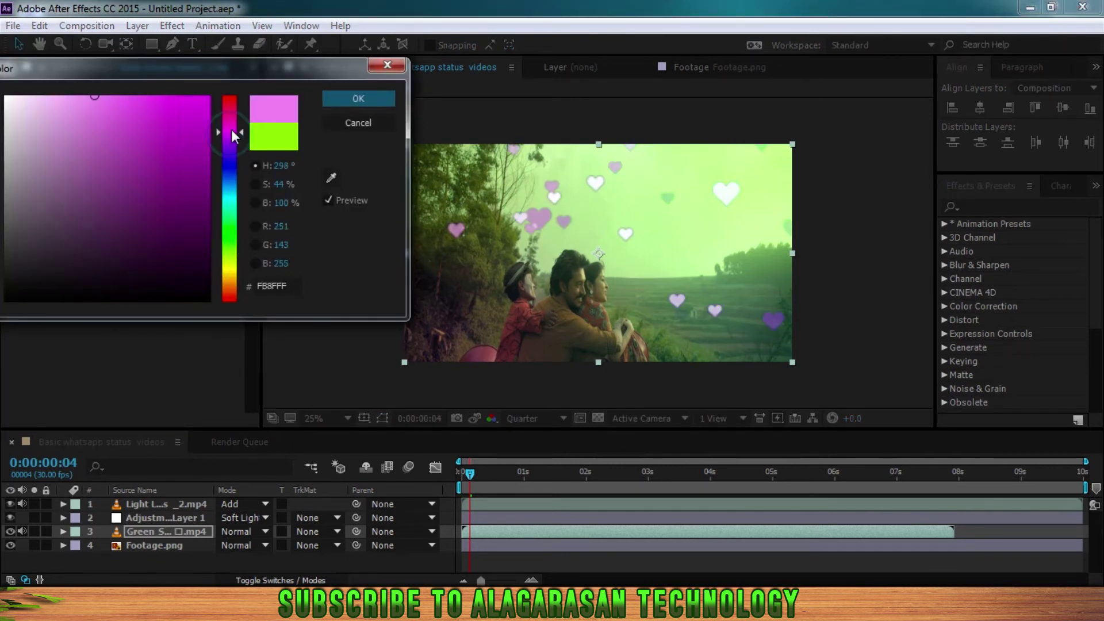
left_click(230, 204)
left_click_drag(112, 104, 419, 139)
left_click(353, 123)
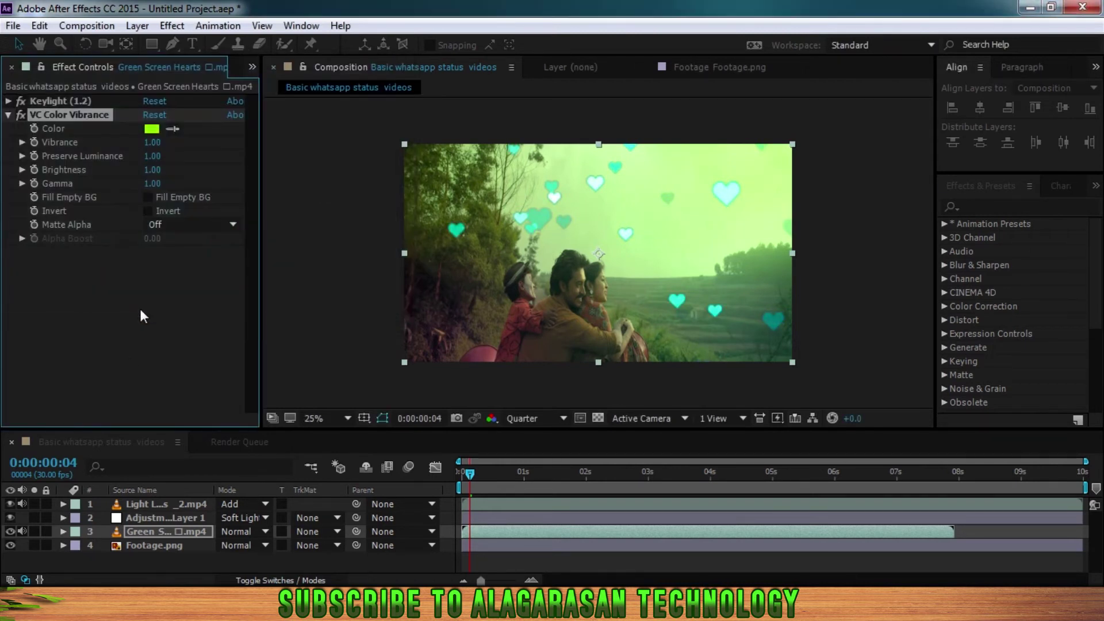
key("ctrl+space")
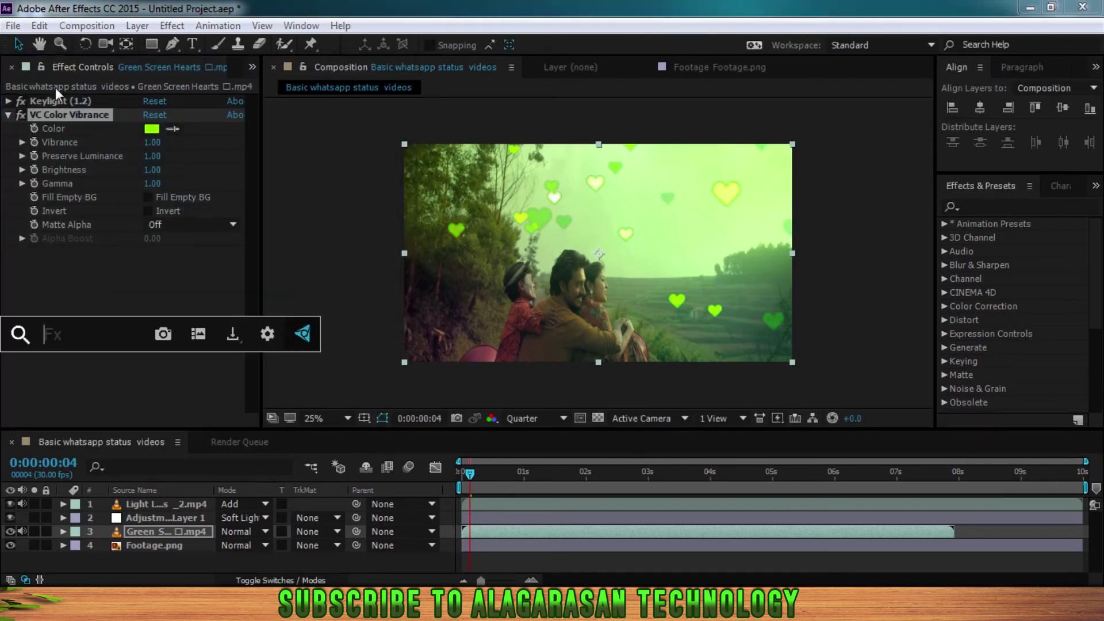
left_click(64, 119)
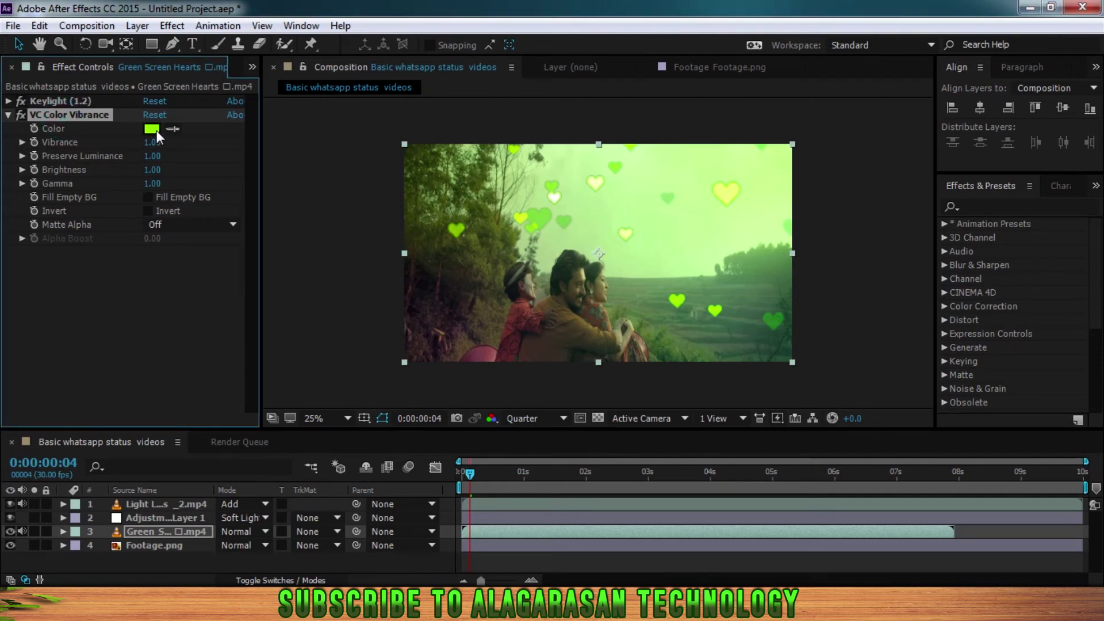
Set the Color Vibrance tint to pink-red FF6363 and confirm it
left_click(152, 128)
left_click_drag(106, 116, 96, 100)
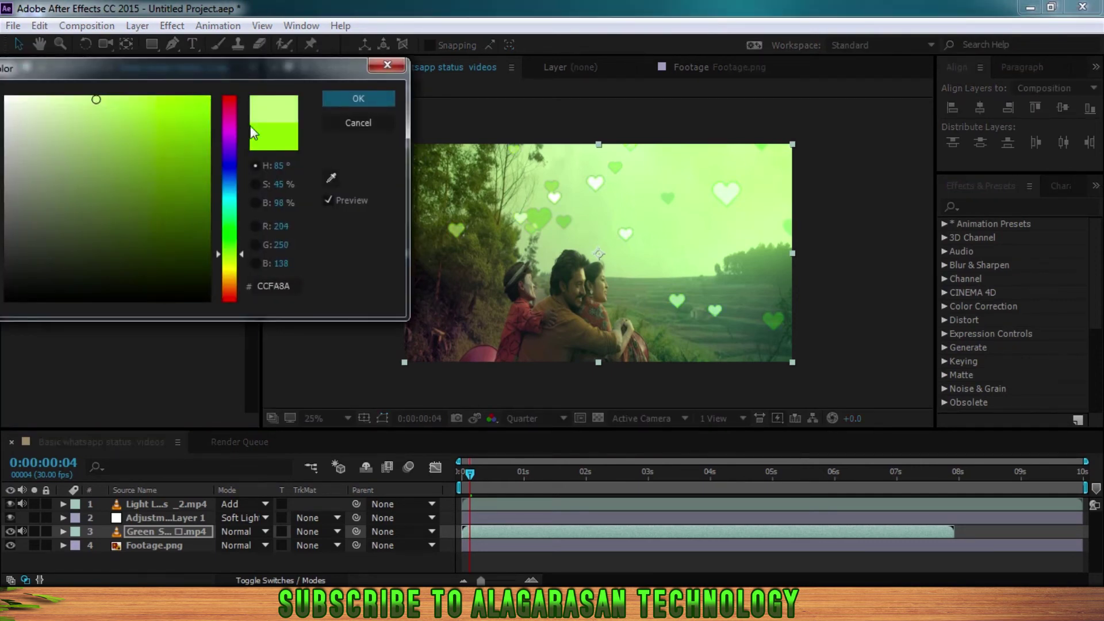
left_click_drag(230, 187, 226, 268)
left_click(110, 146)
left_click_drag(110, 146, 323, 104)
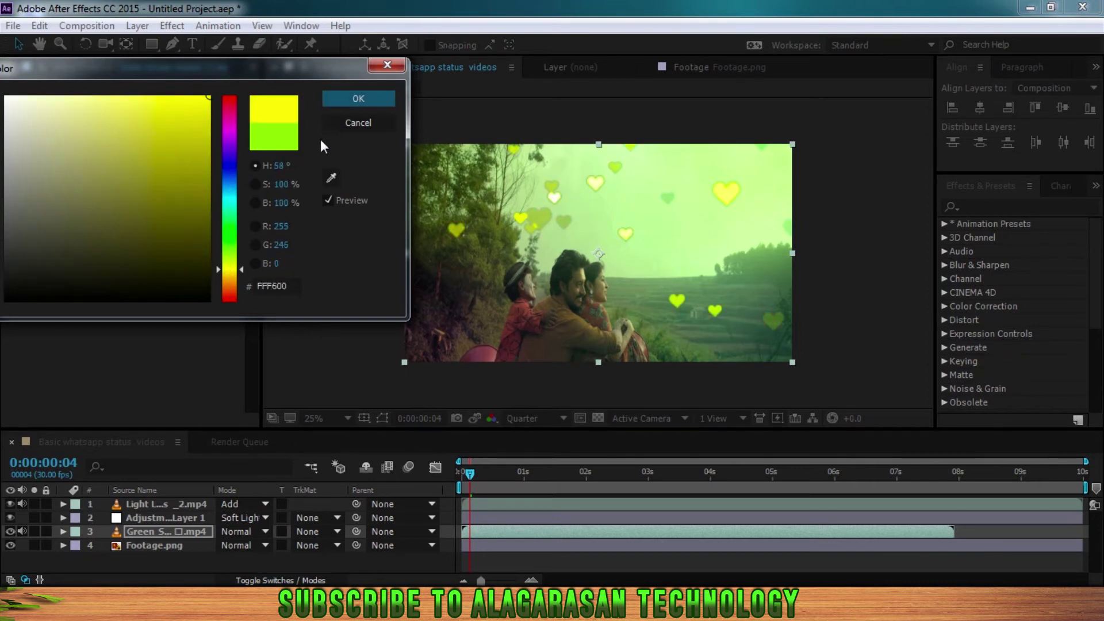
left_click_drag(226, 99, 229, 92)
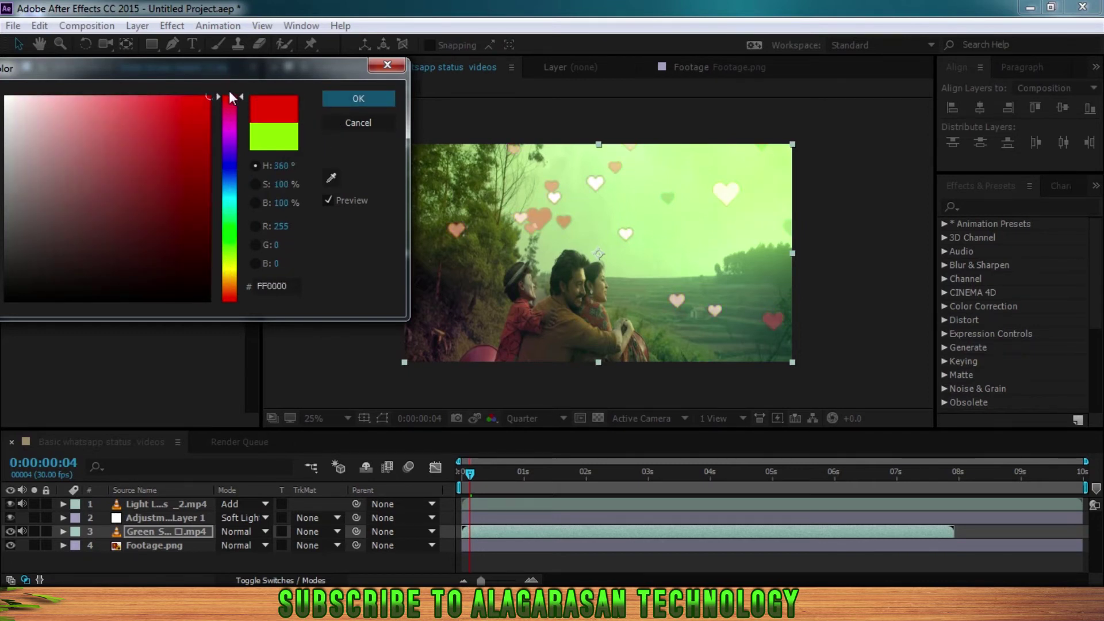
left_click_drag(123, 111, 130, 96)
left_click(343, 104)
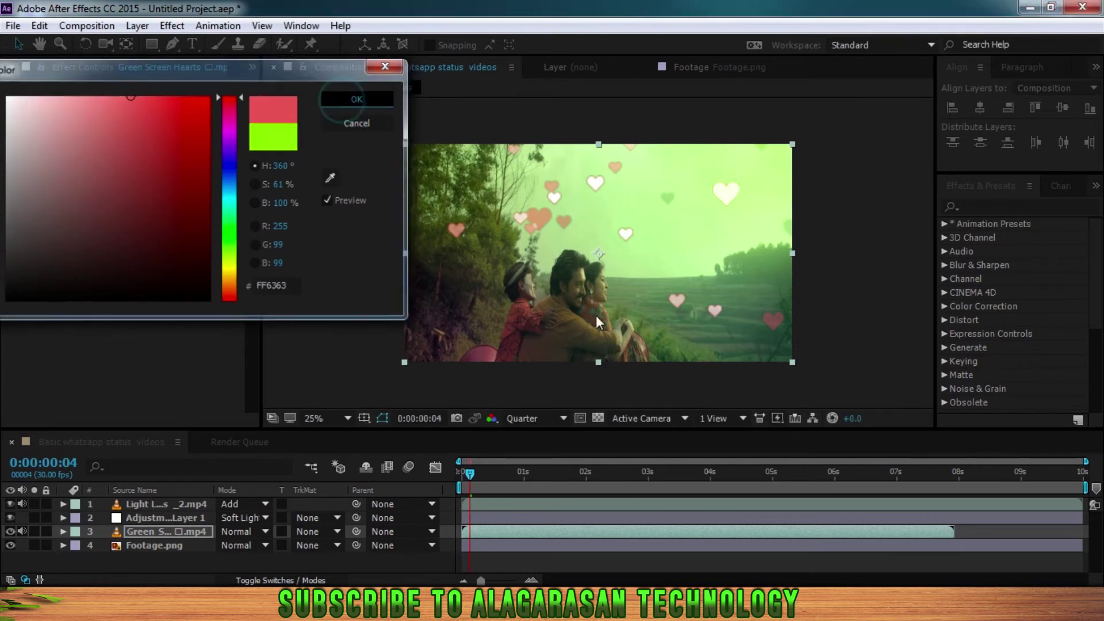
Open the Preview panel and play back the comp to check the pink hearts
left_click(1016, 73)
left_click(1094, 67)
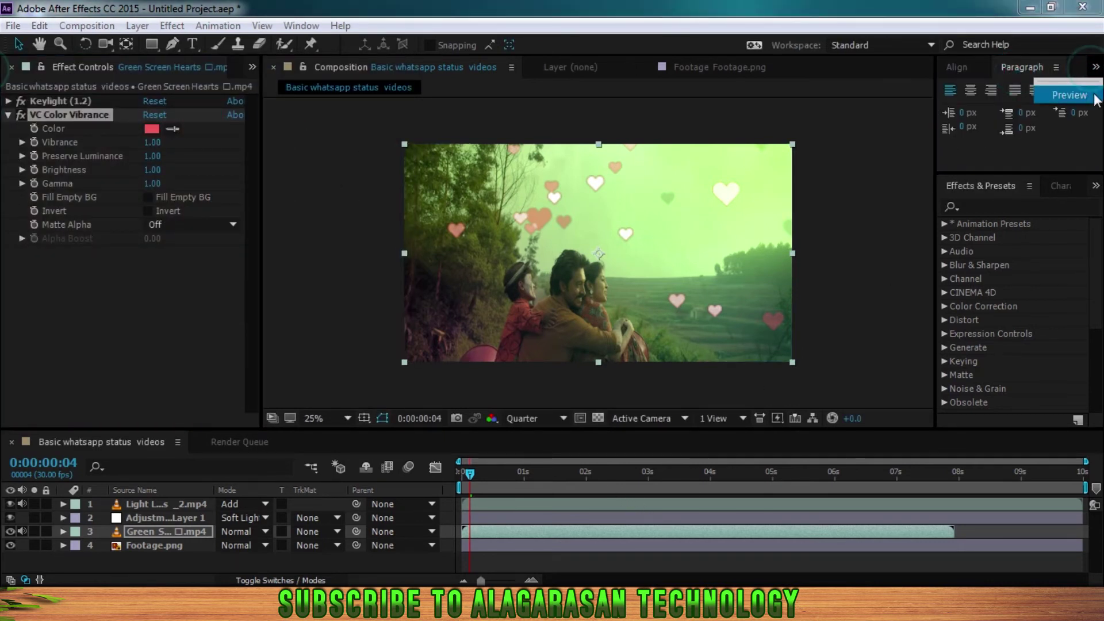
left_click(1069, 96)
left_click(989, 89)
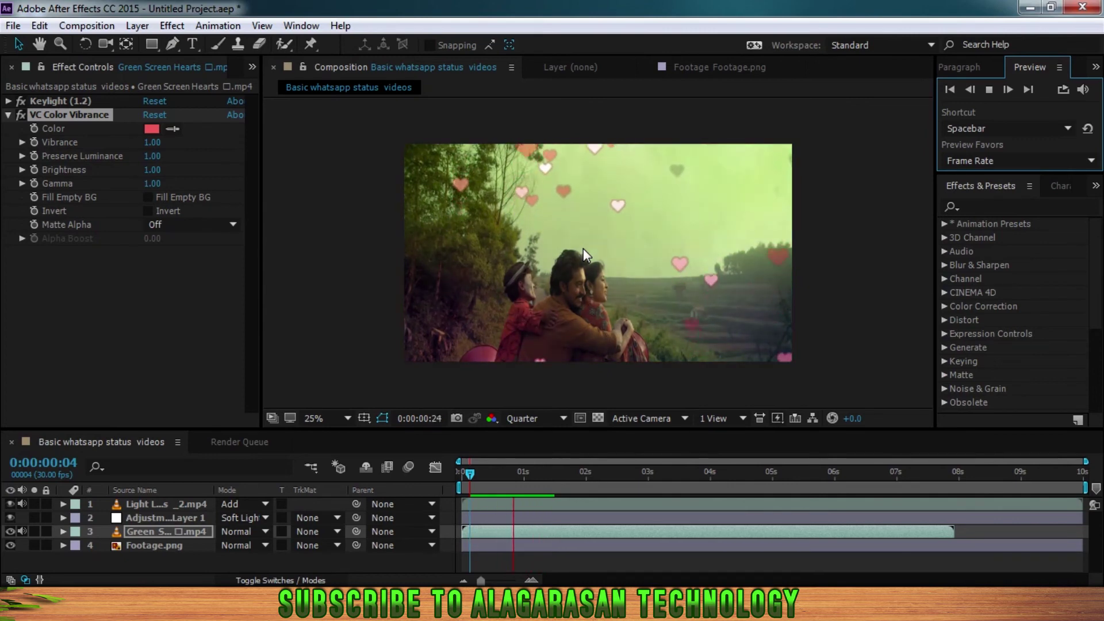
left_click(13, 26)
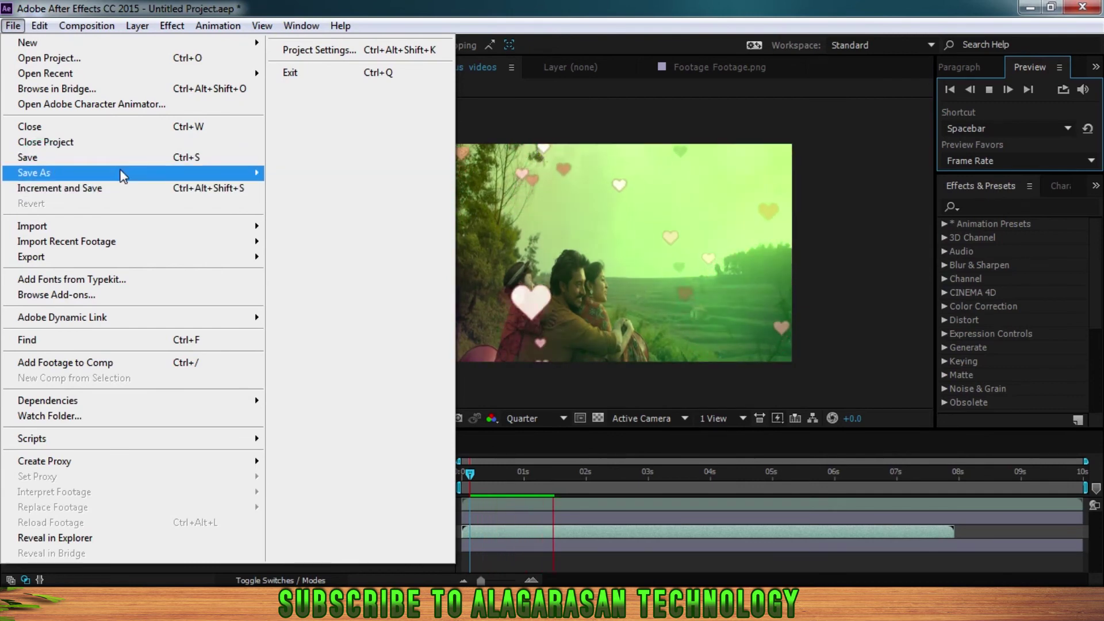
Save As 'Project' into Desktop > Basic Whatsapp Status, creating Project.aep
left_click(79, 171)
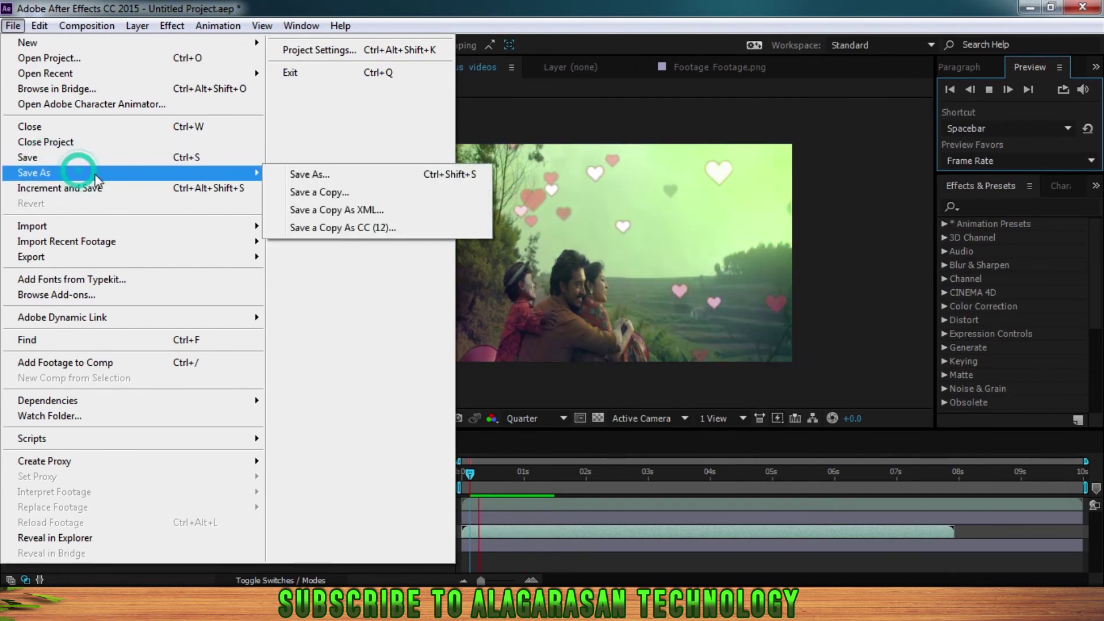
left_click(307, 174)
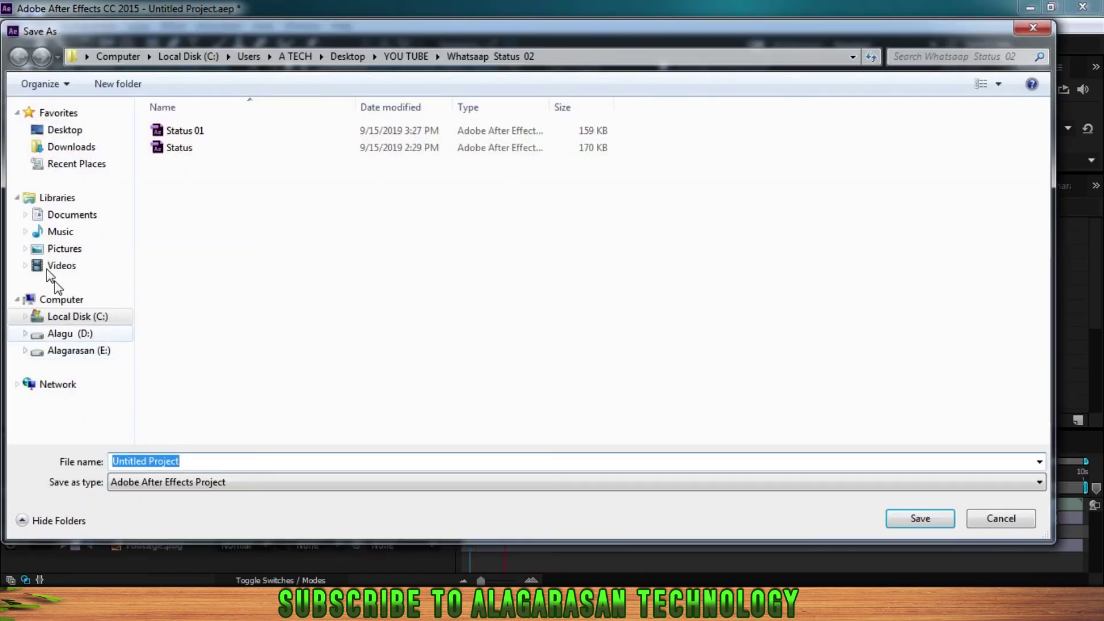
left_click(68, 132)
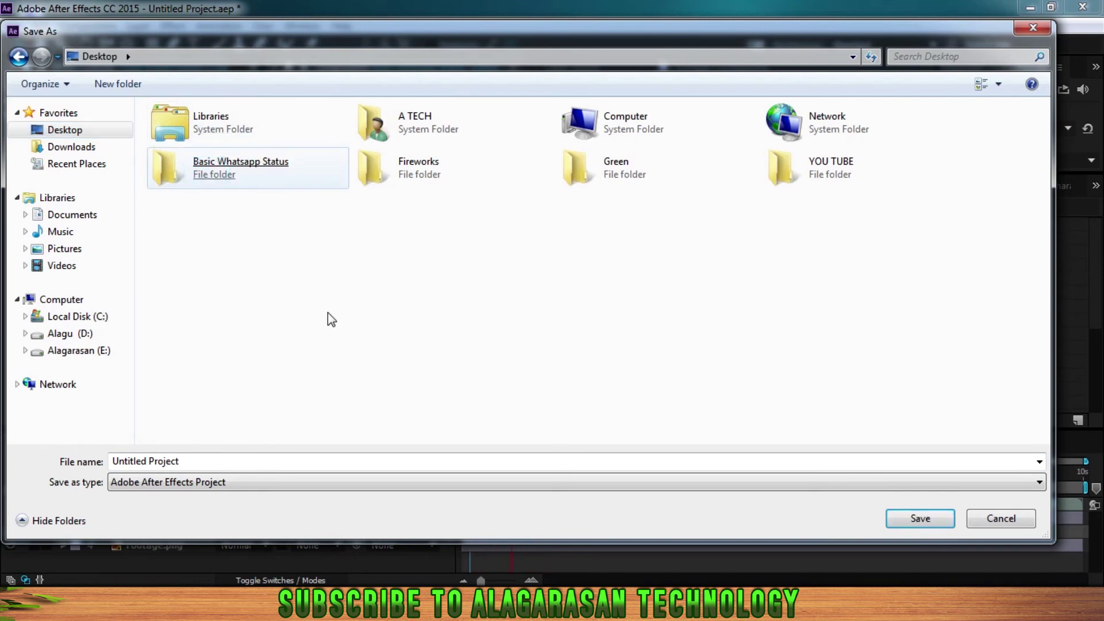
left_click(237, 464)
type("Project")
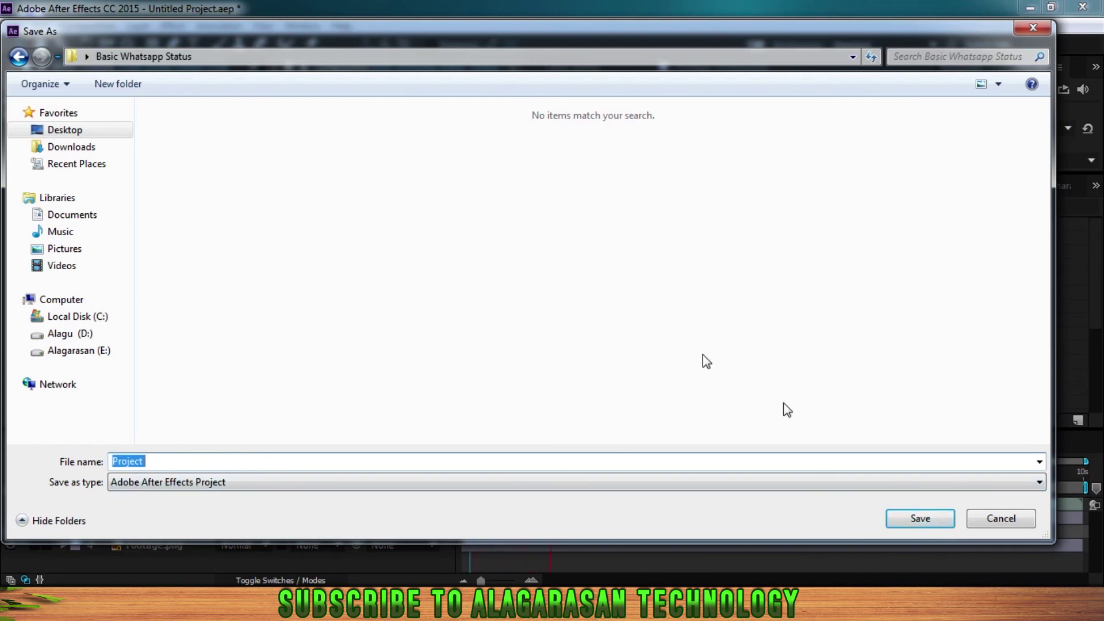
left_click(920, 520)
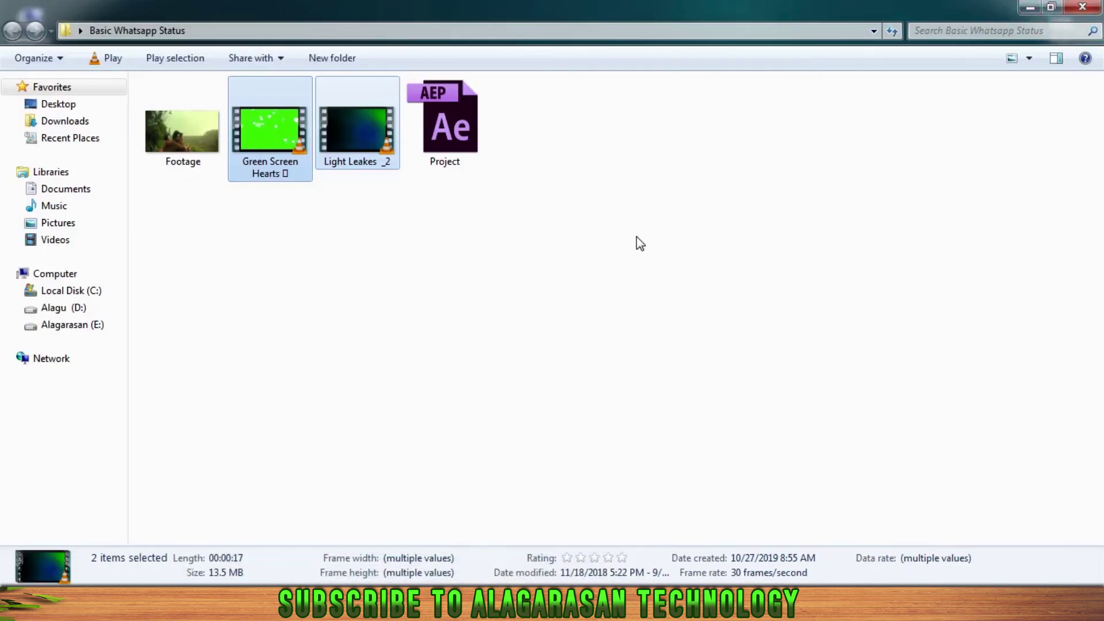
left_click(638, 240)
Refresh the folder so Project.aep appears beside the four media files, then show the desktop with Win+D
right_click(636, 236)
left_click(683, 320)
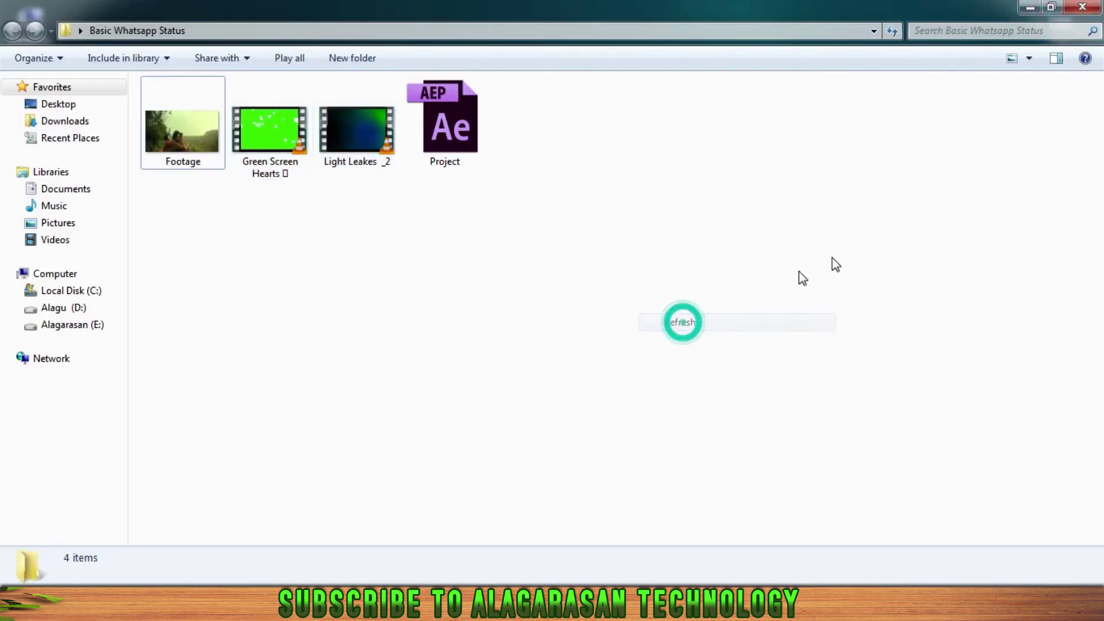
left_click_drag(643, 316, 135, 89)
left_click(401, 260)
key("super+d")
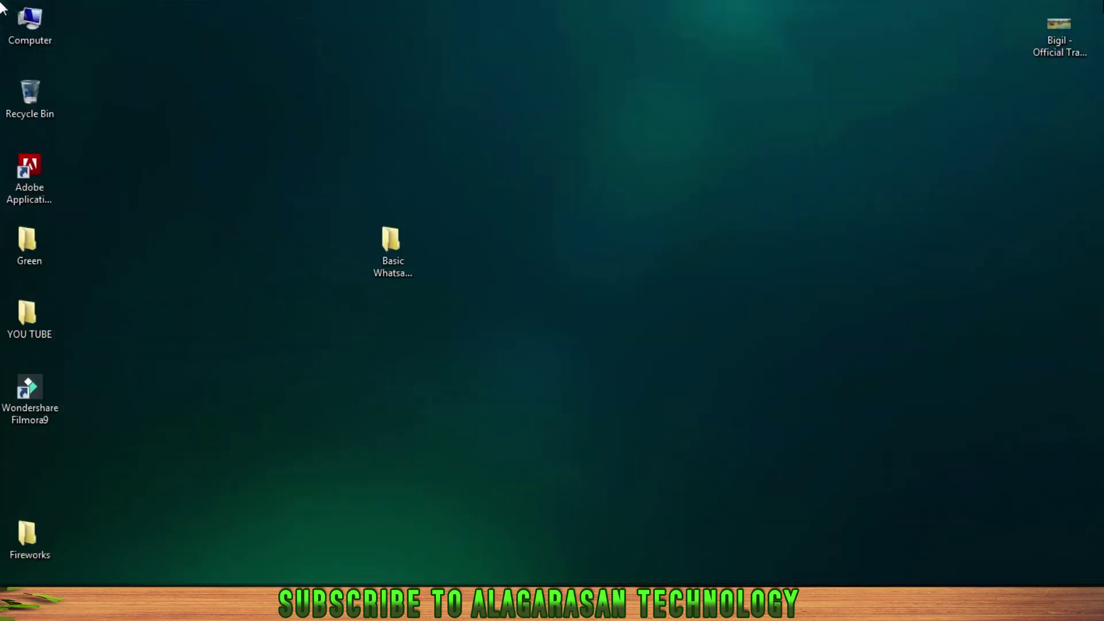